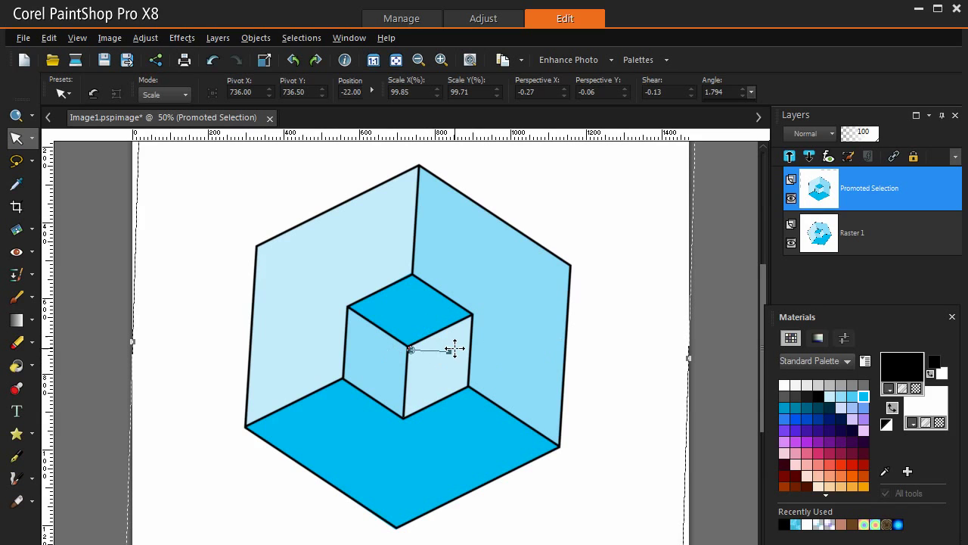
Rotate the cube illustration around its centre to about 322.46°.
drag(444, 352, 454, 325)
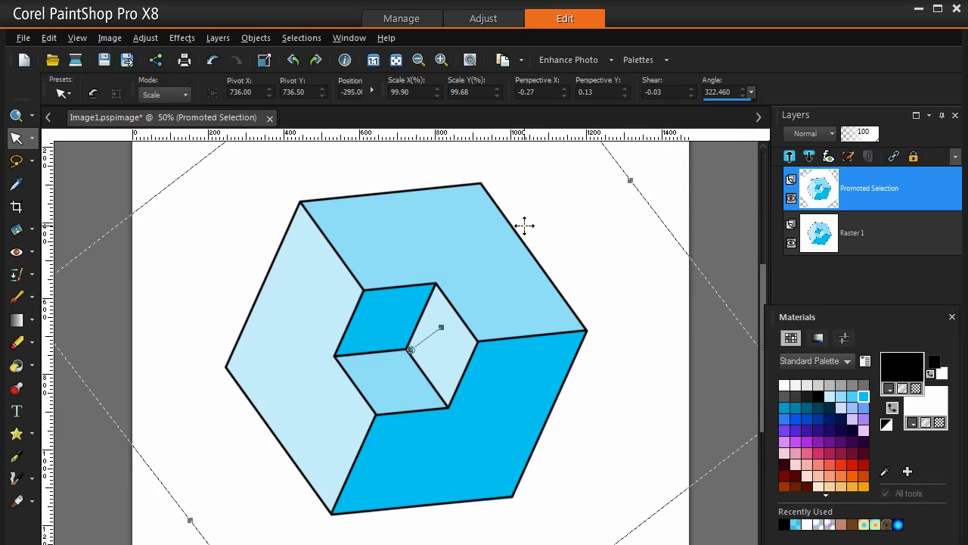
Create a new 3000 × 3000 pixel image (Image5) with a white raster background.
click(22, 39)
click(48, 60)
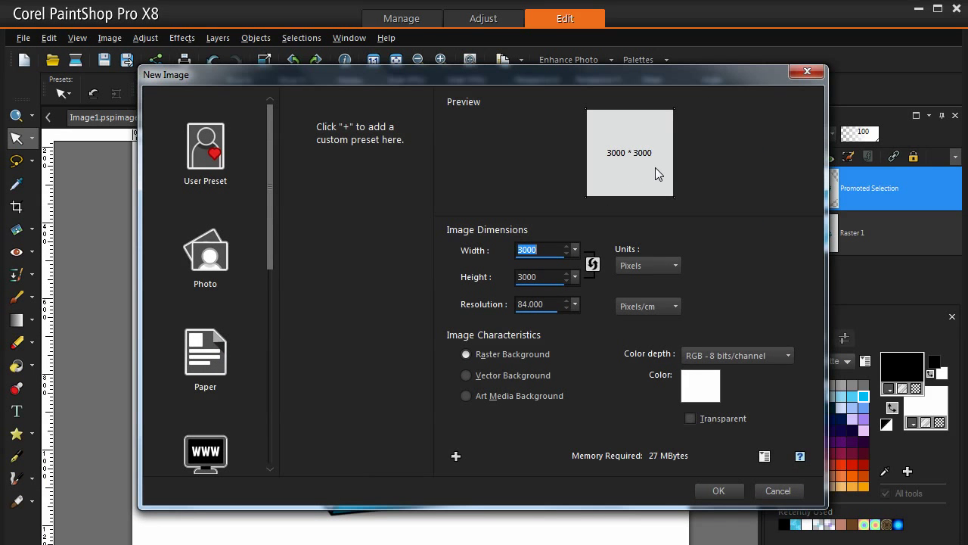
click(720, 490)
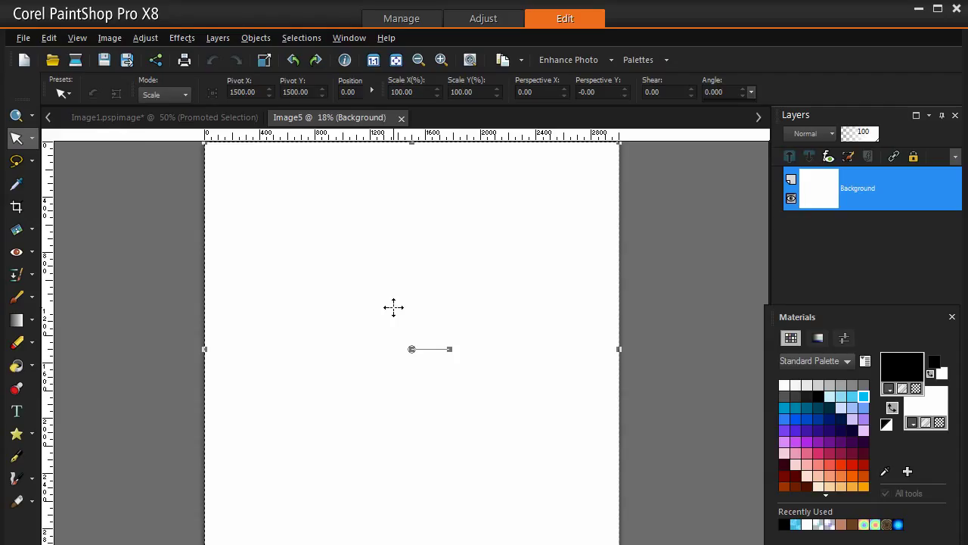
Show rulers, promote the Background to a raster layer, and cross two guides at the canvas centre.
click(79, 38)
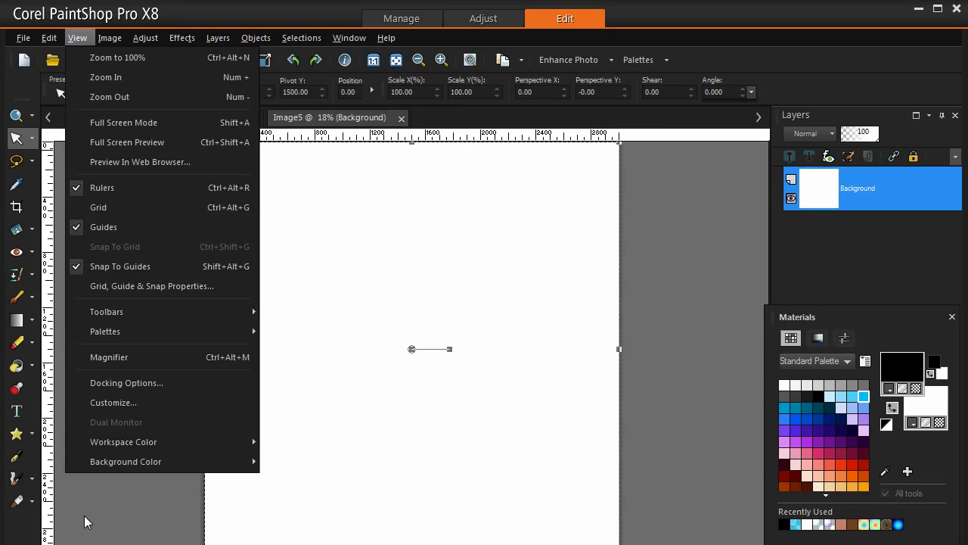
click(103, 497)
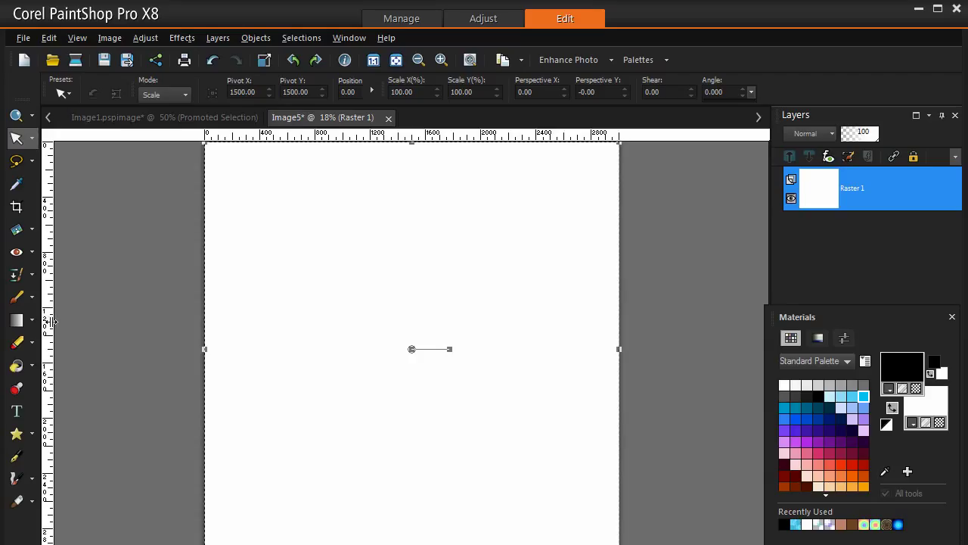
drag(107, 320, 412, 322)
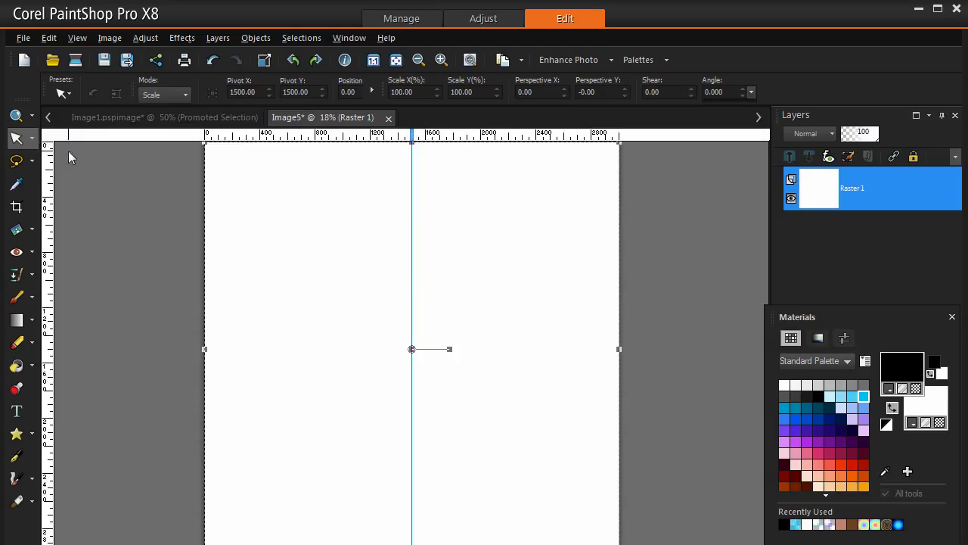
drag(309, 133, 288, 348)
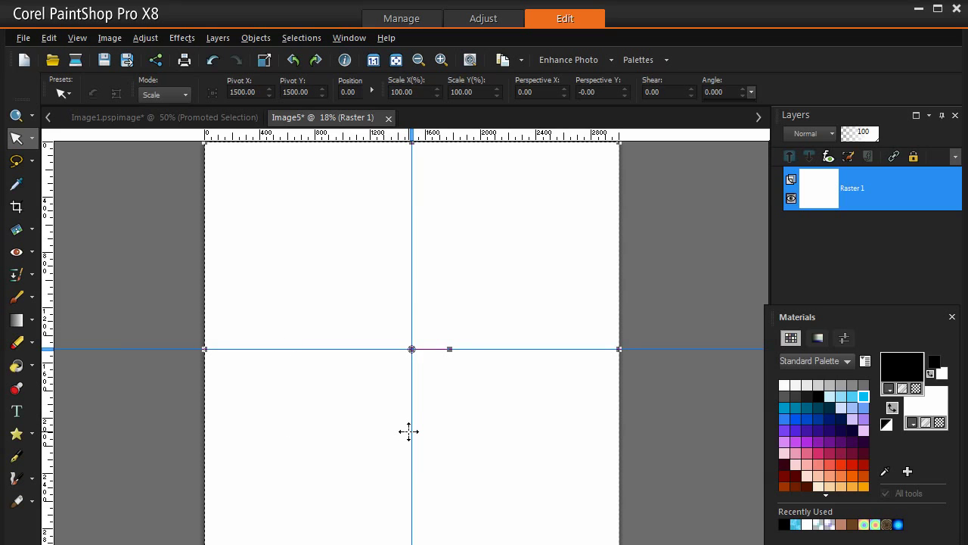
Set the Symmetric Shape tool to 6-sided polygons with a plain solid outline and transparent fill.
click(33, 435)
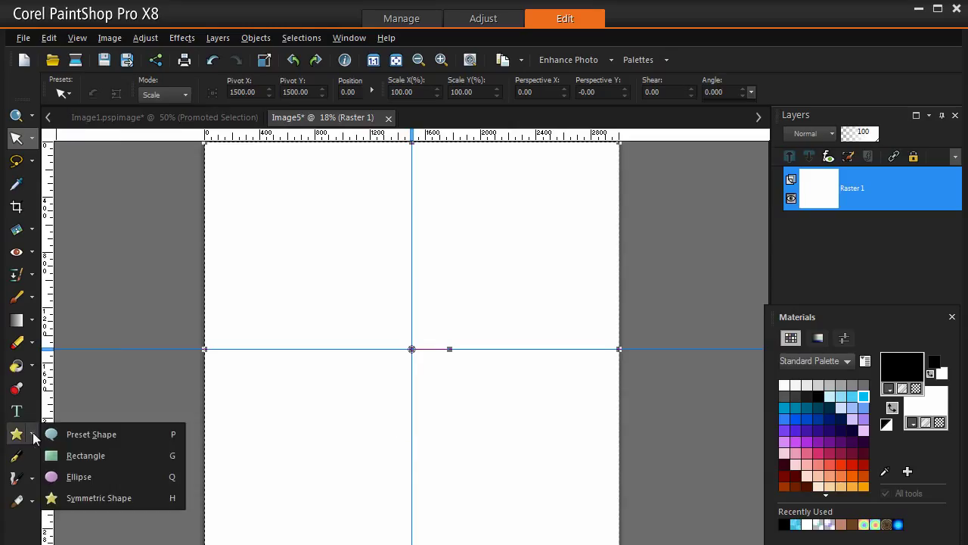
click(105, 496)
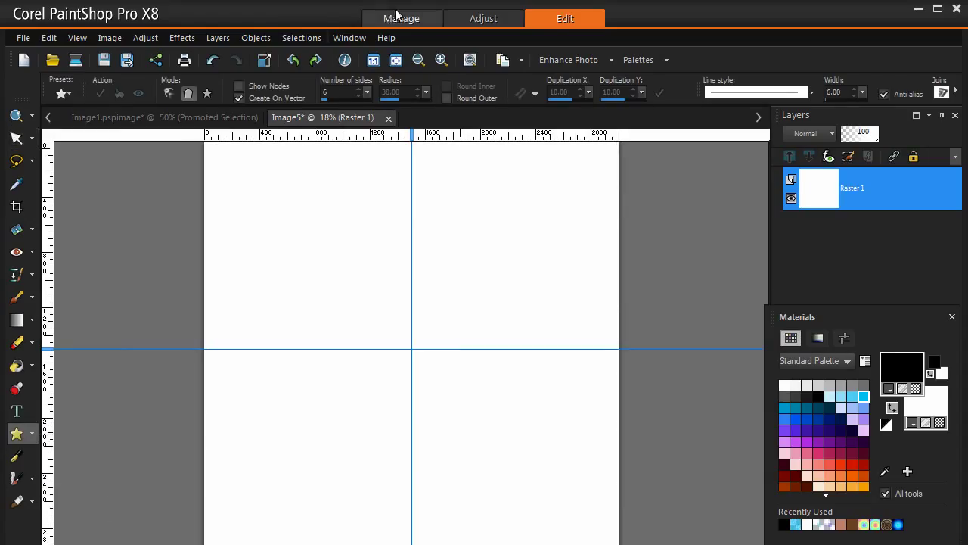
click(206, 93)
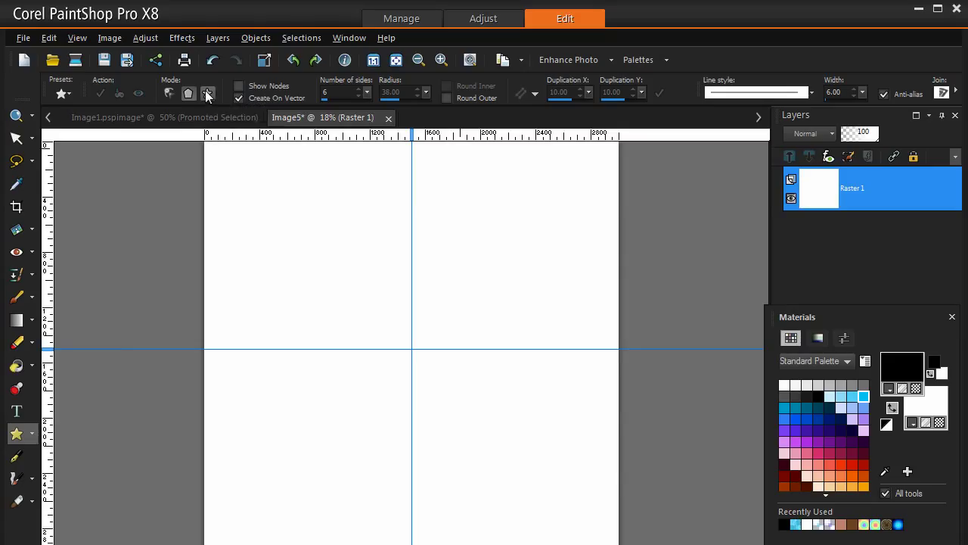
click(189, 93)
click(761, 92)
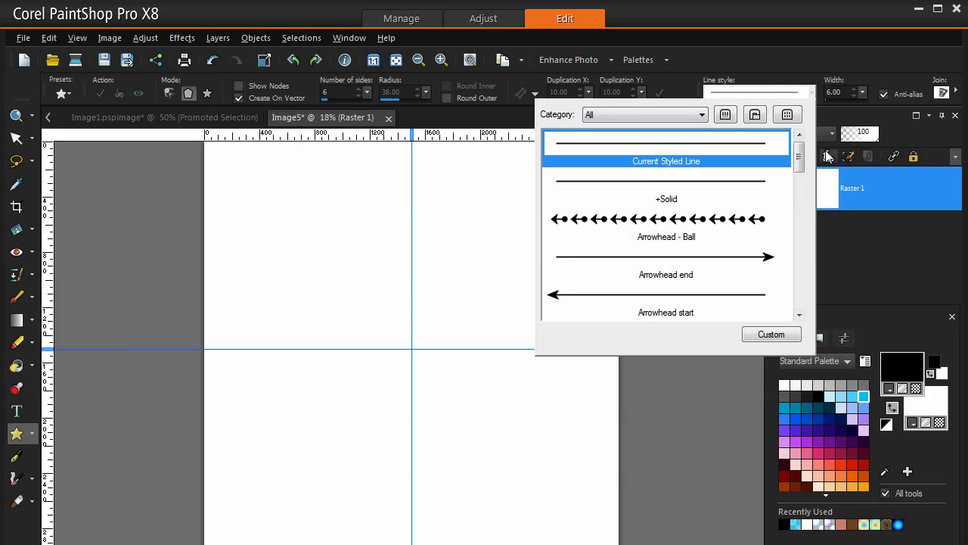
drag(799, 157, 807, 199)
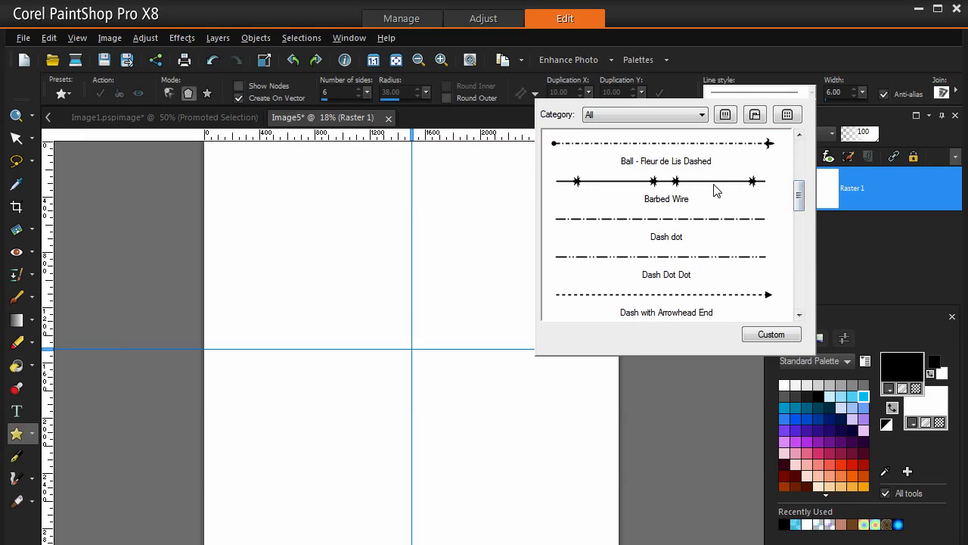
drag(801, 199, 803, 144)
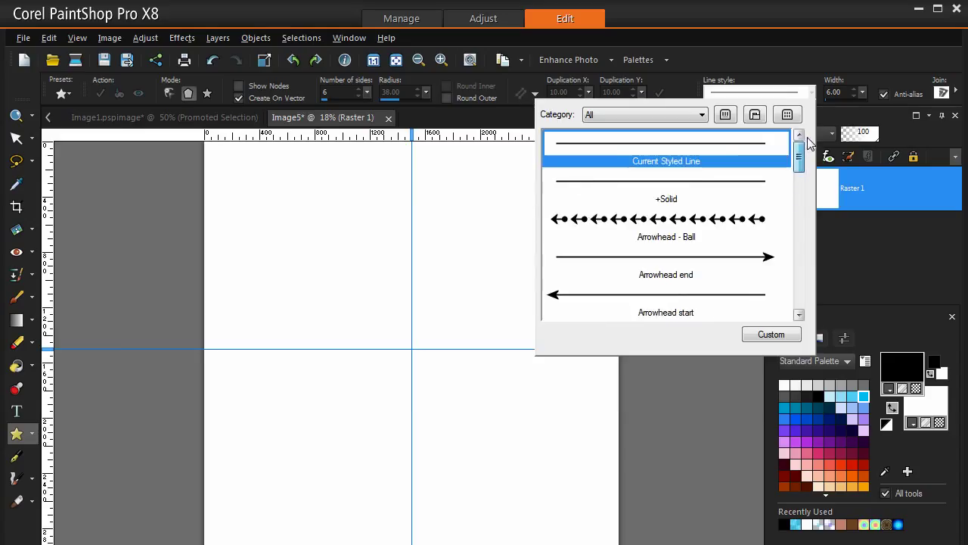
click(729, 143)
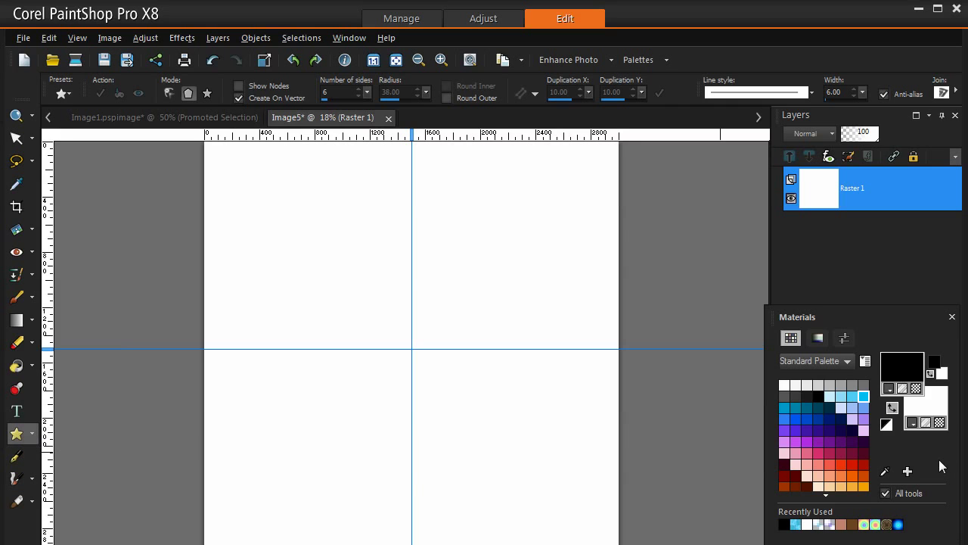
click(940, 423)
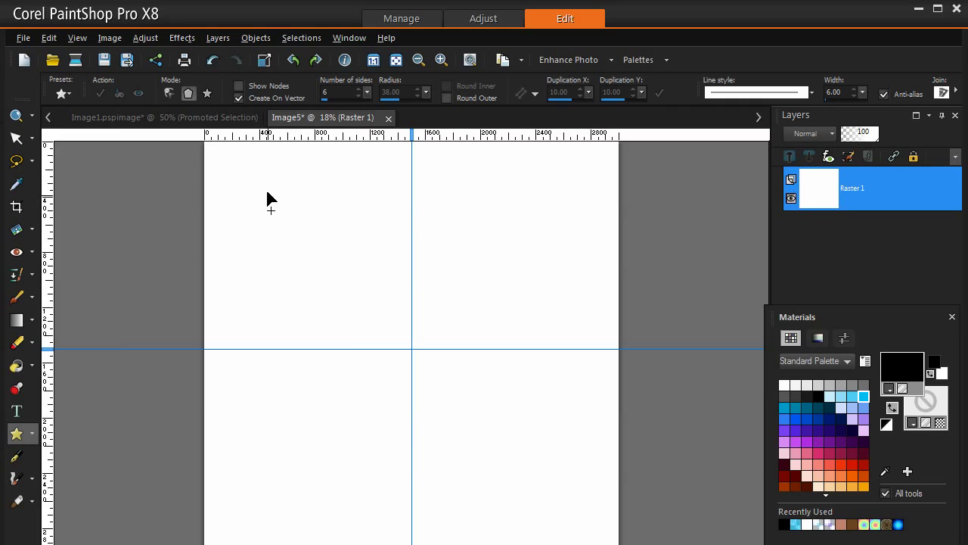
Draw a black hexagon outline on Vector 1 and move it onto the guide crossing.
drag(343, 321, 348, 325)
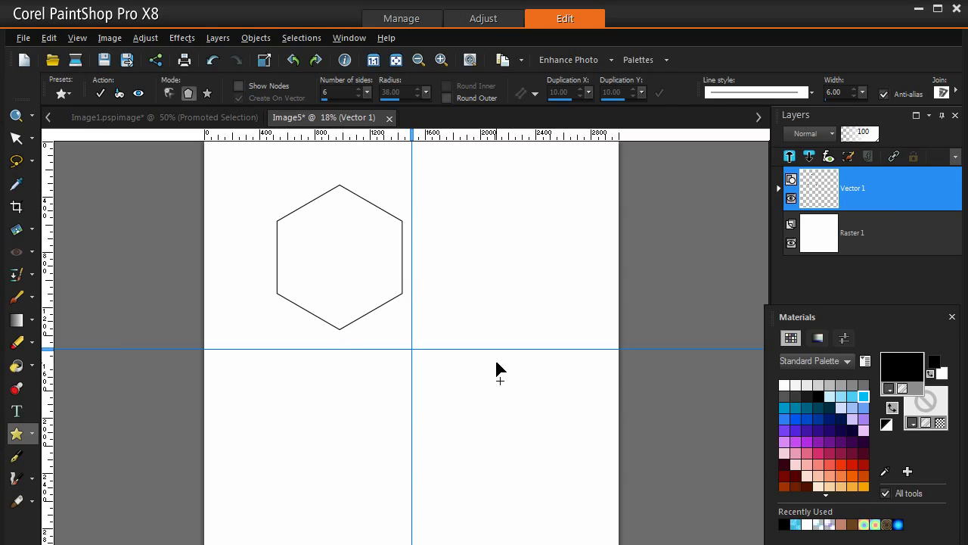
click(101, 93)
click(16, 140)
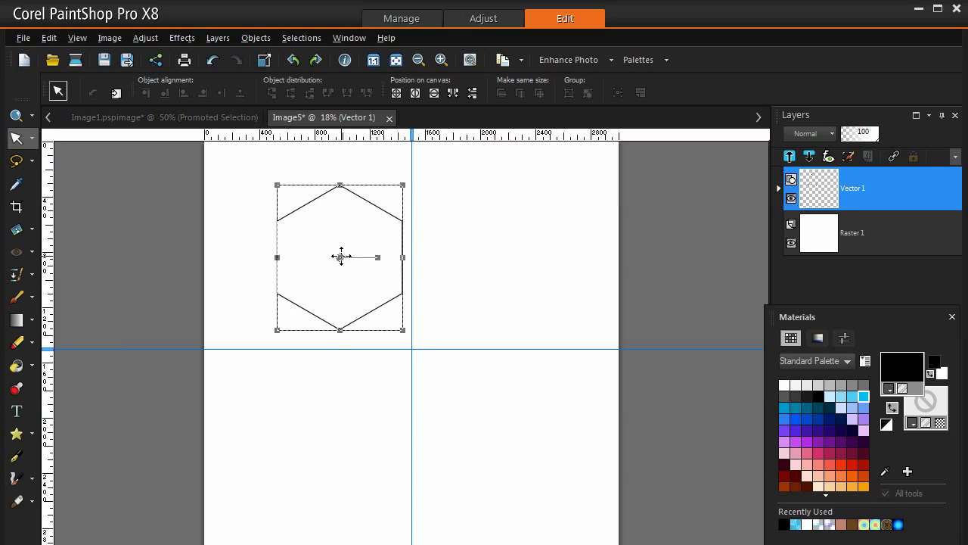
drag(339, 256, 410, 347)
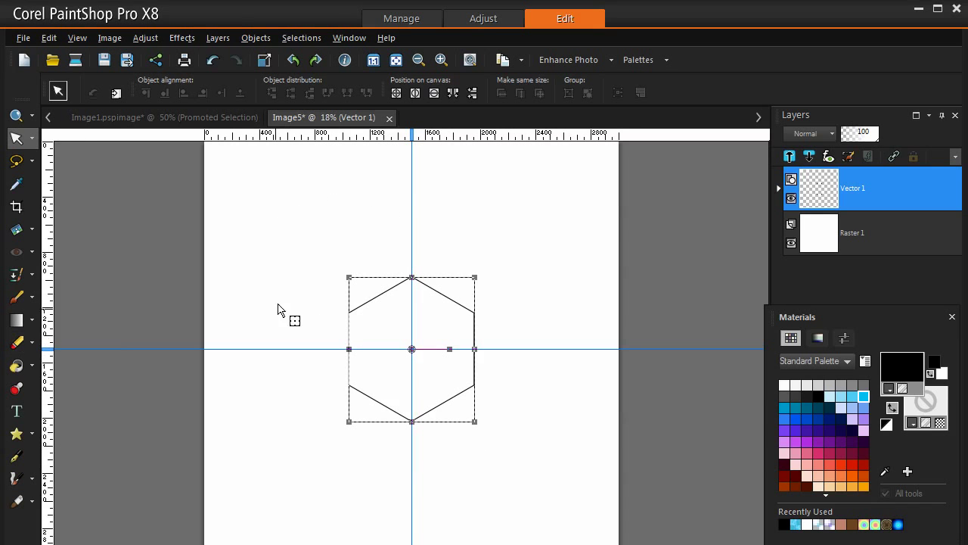
click(16, 433)
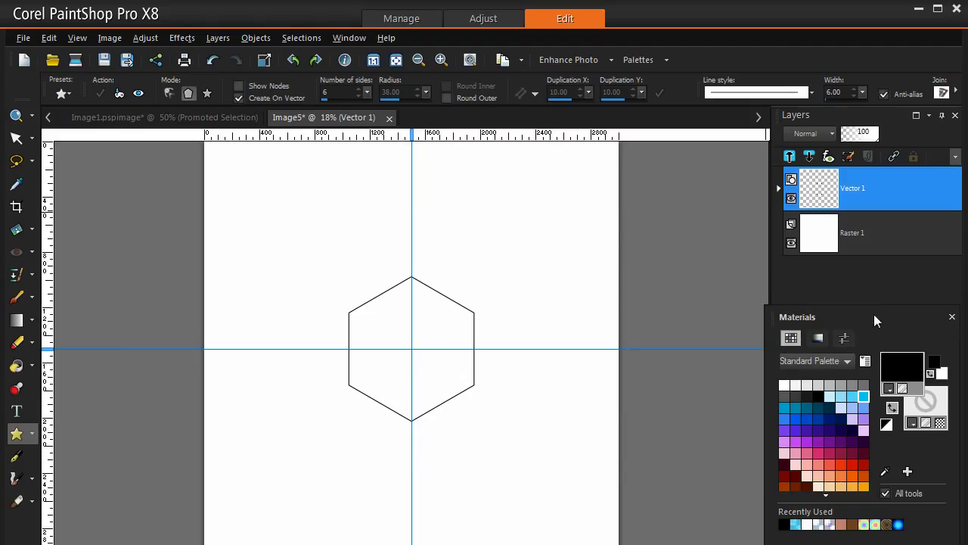
drag(874, 314, 672, 301)
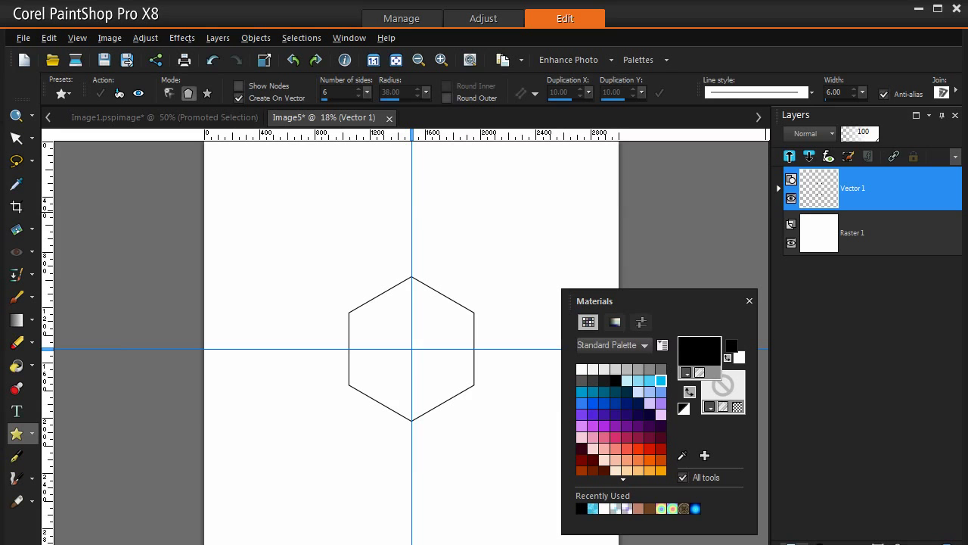
Add a new vector layer named Vector 2.
click(453, 437)
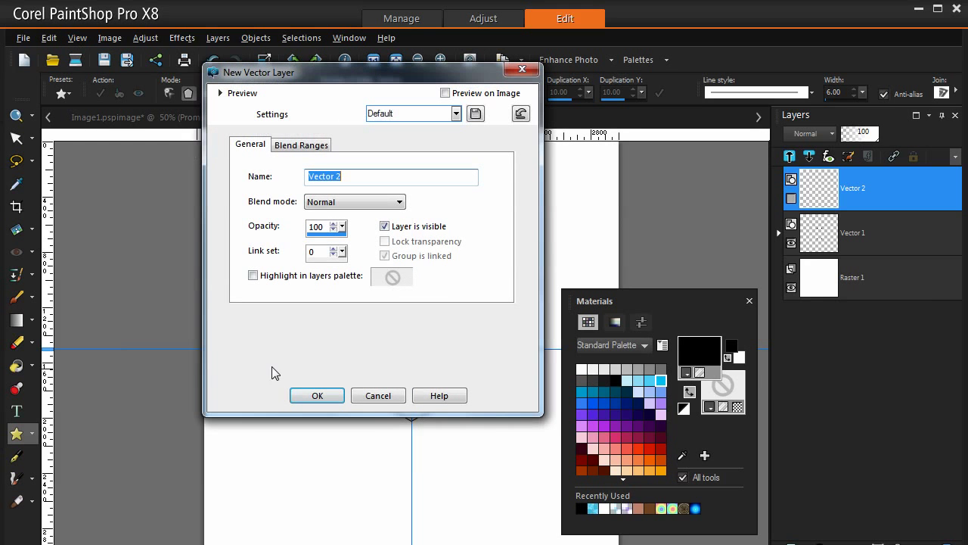
click(317, 395)
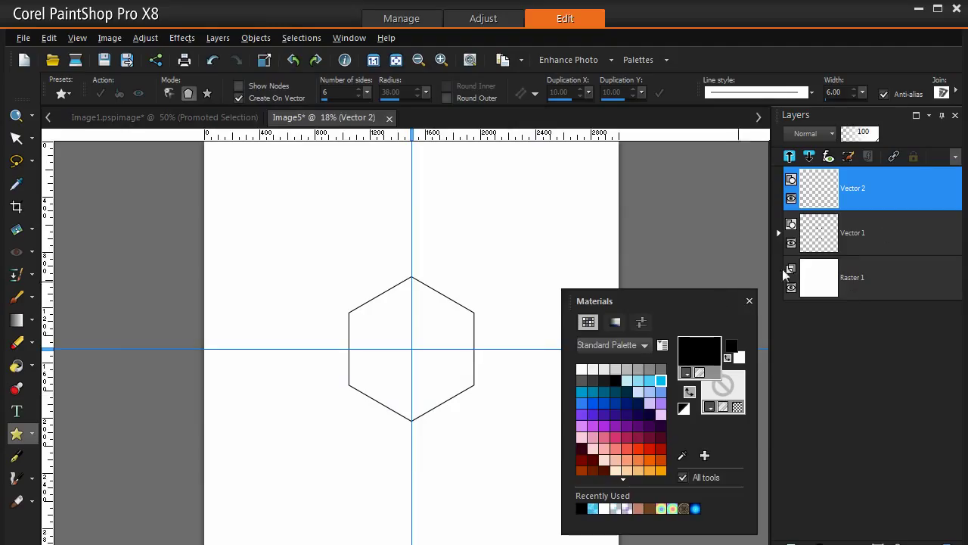
drag(669, 299, 859, 325)
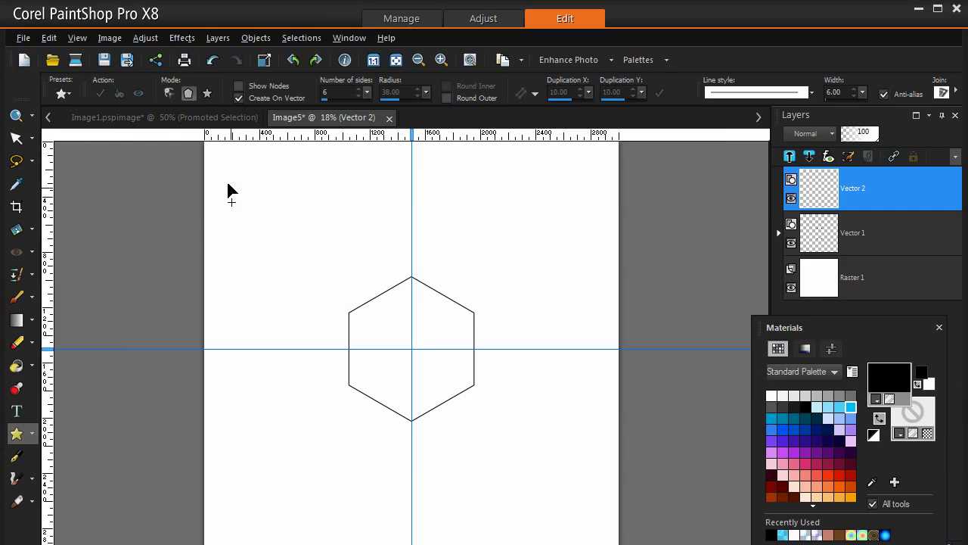
Draw a small hexagon on Vector 2 and drag it to the large hexagon's centre.
drag(265, 217, 281, 243)
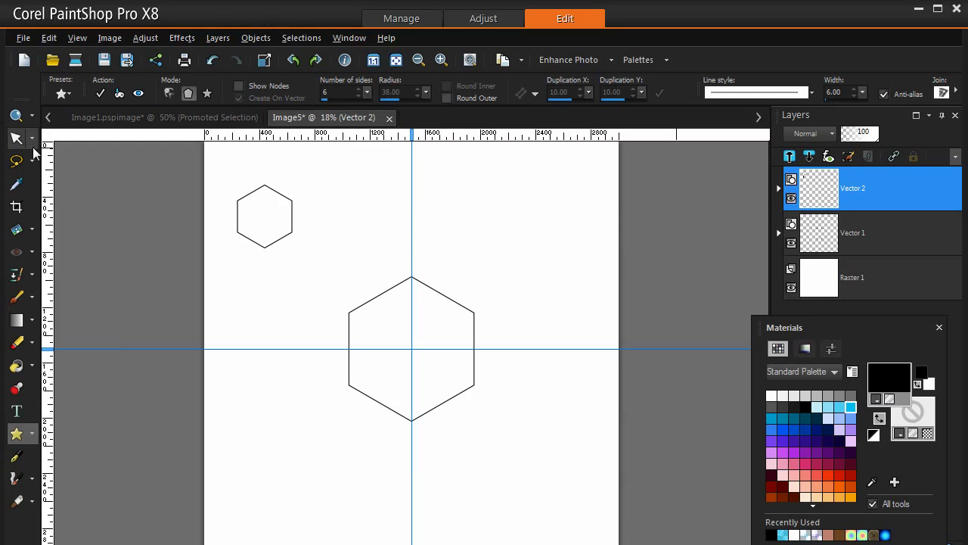
click(101, 95)
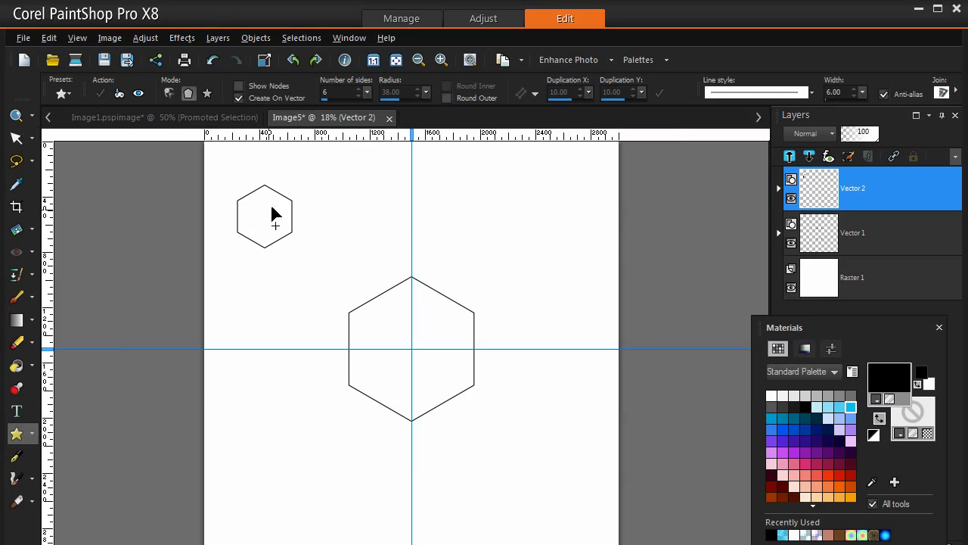
click(15, 138)
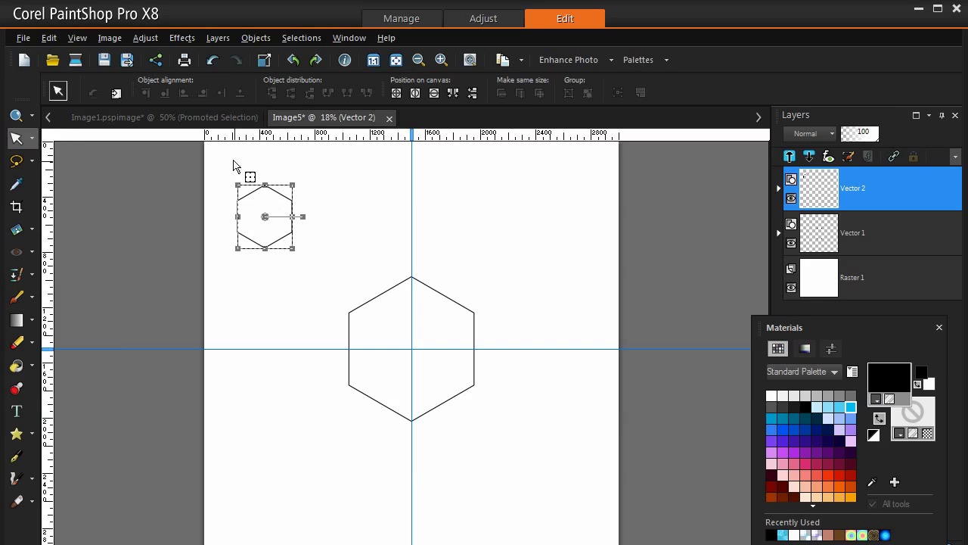
drag(265, 217, 411, 348)
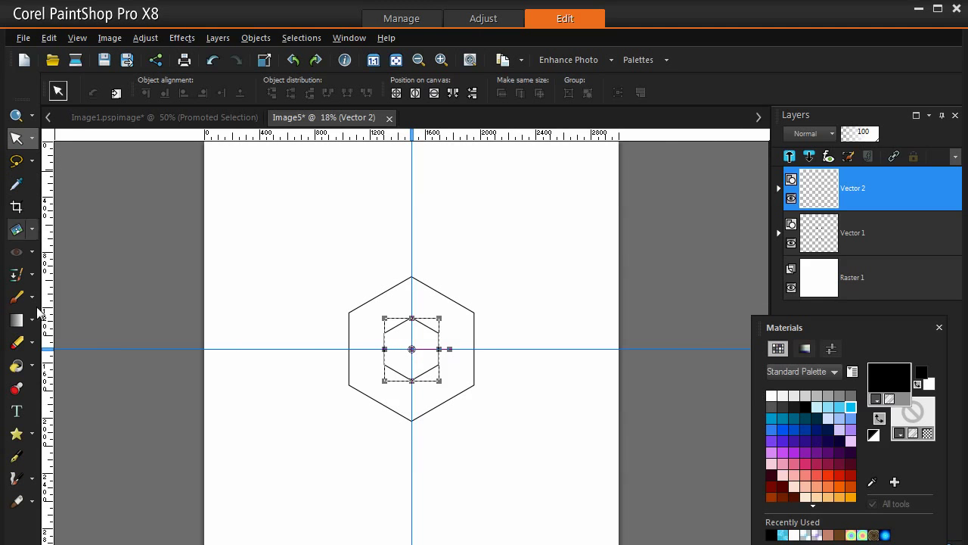
click(17, 296)
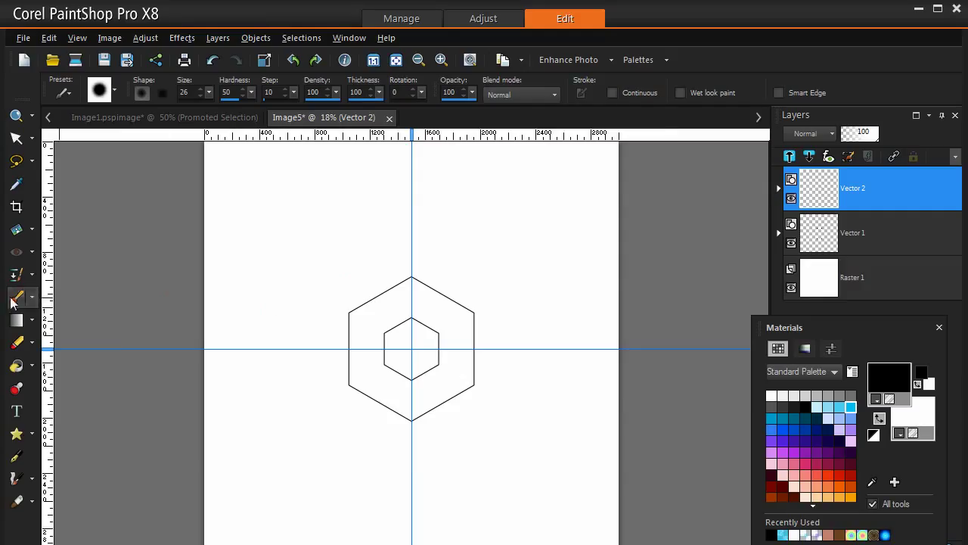
Zoom in on the centre of the nested hexagons to 40%.
click(17, 115)
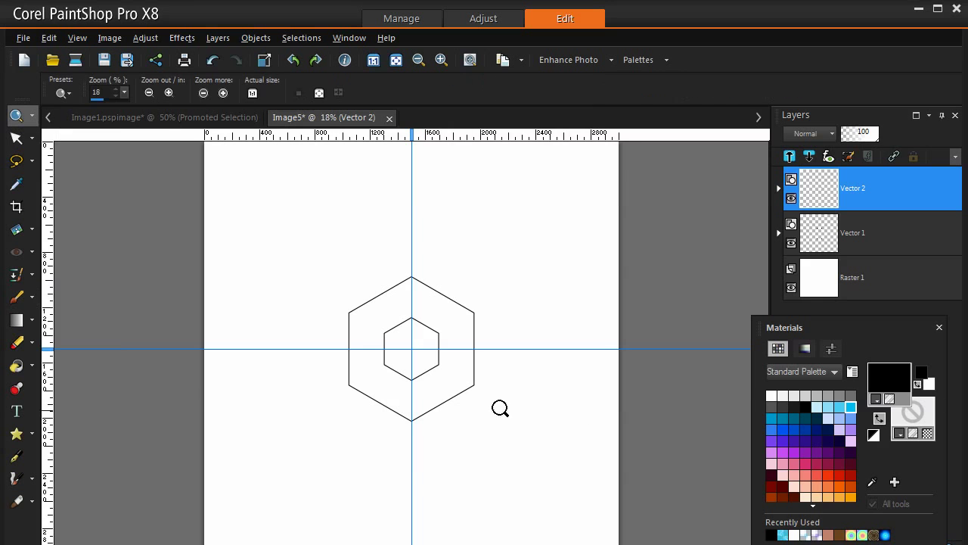
click(408, 350)
click(415, 350)
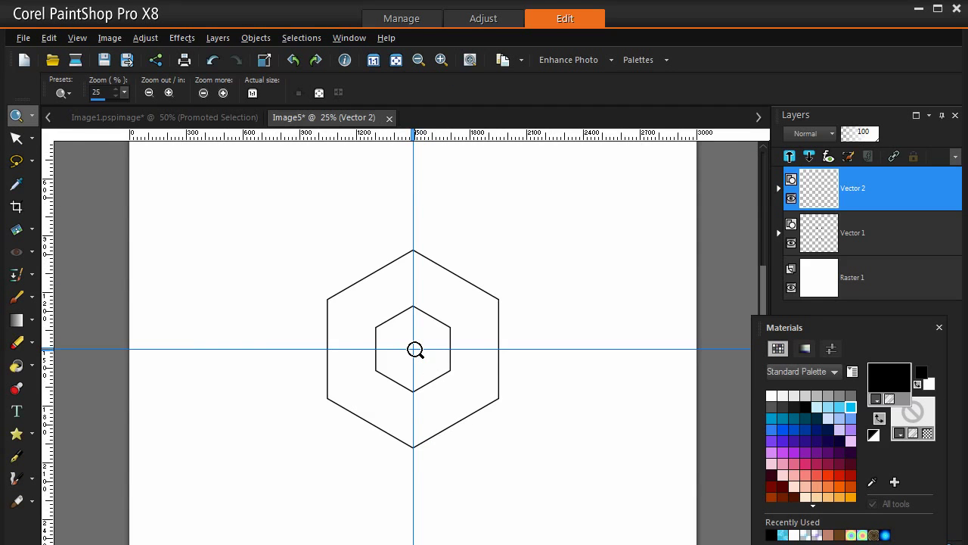
click(416, 351)
click(415, 351)
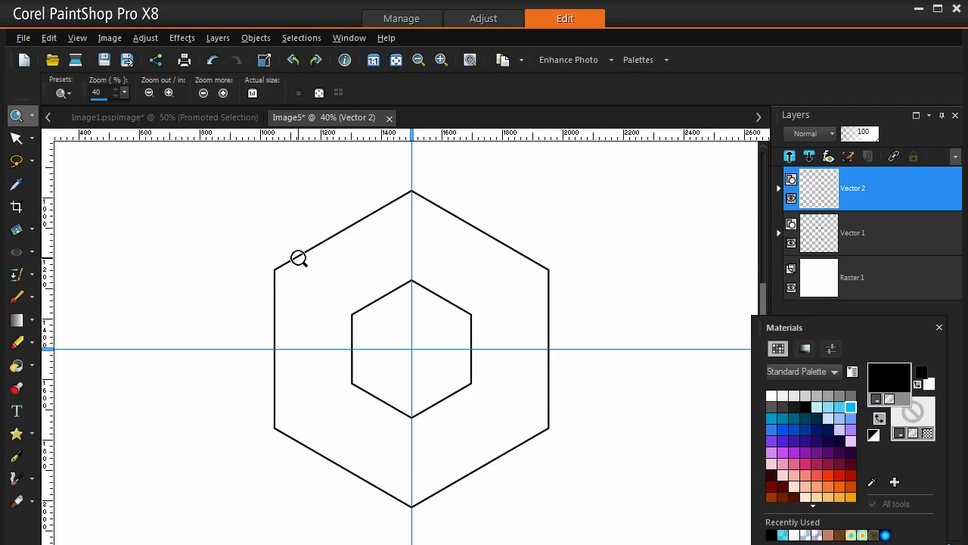
Zoom to 60% and drag four horizontal guides to the hexagons' corner levels.
click(303, 272)
click(303, 273)
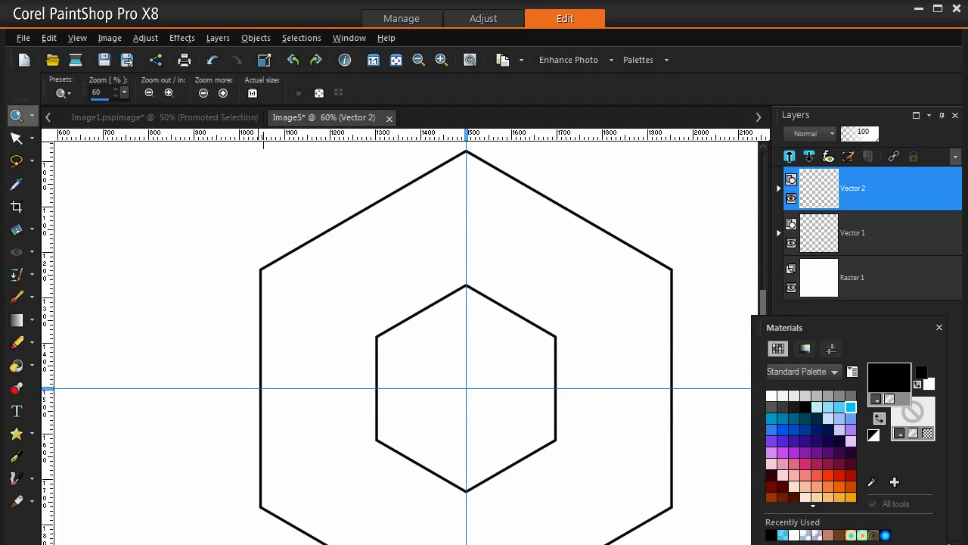
drag(276, 149, 293, 270)
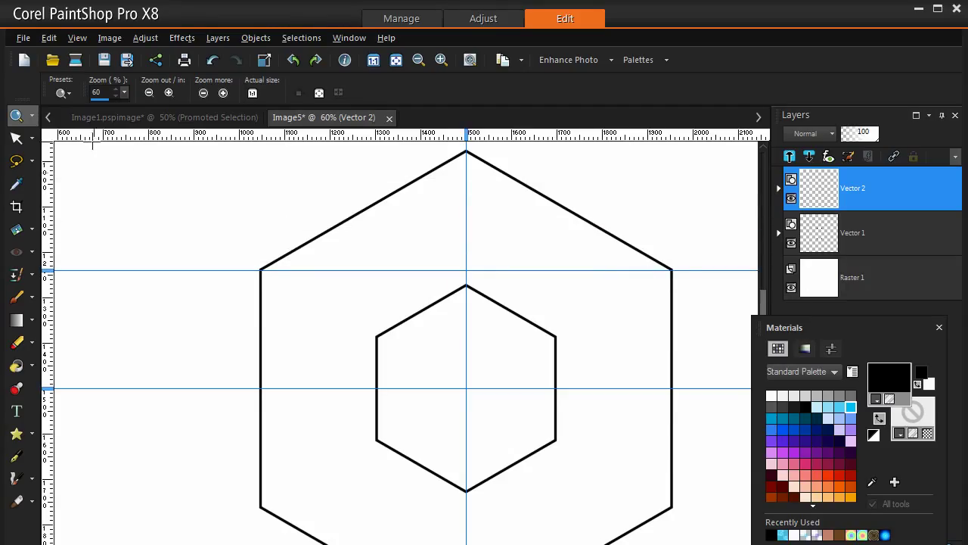
drag(203, 141, 393, 336)
drag(223, 136, 279, 440)
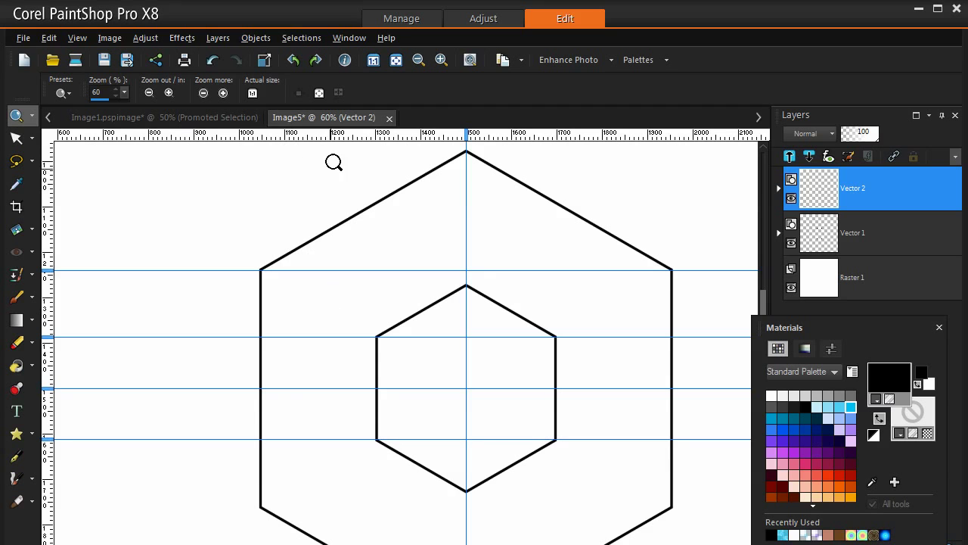
drag(337, 134, 373, 507)
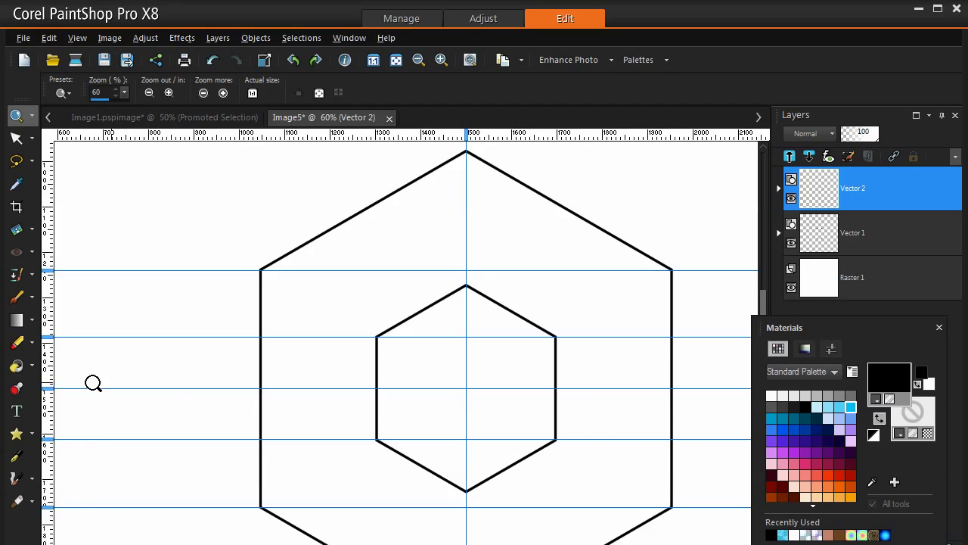
Draw pen lines joining the outer hexagon's upper-left and upper-right corners to the inner hexagon's.
click(16, 456)
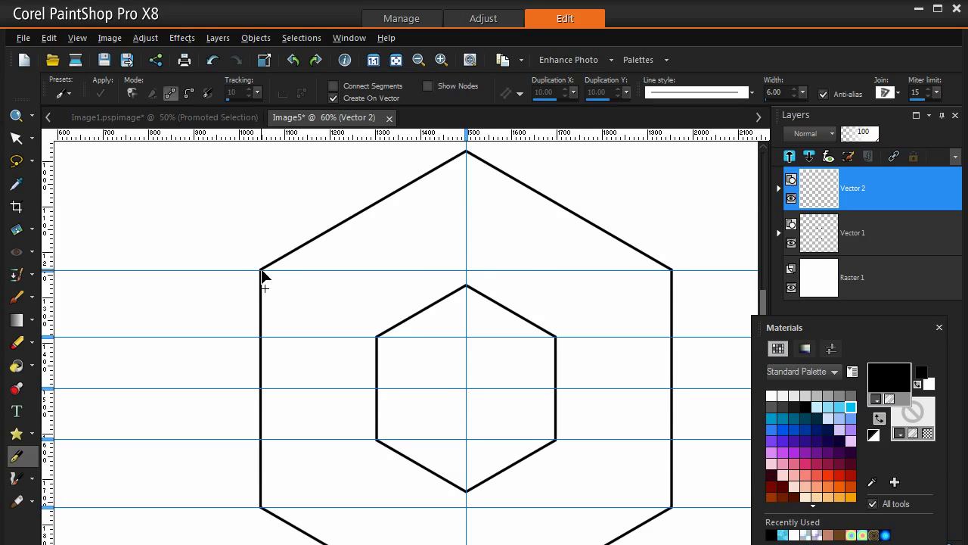
drag(261, 270, 378, 339)
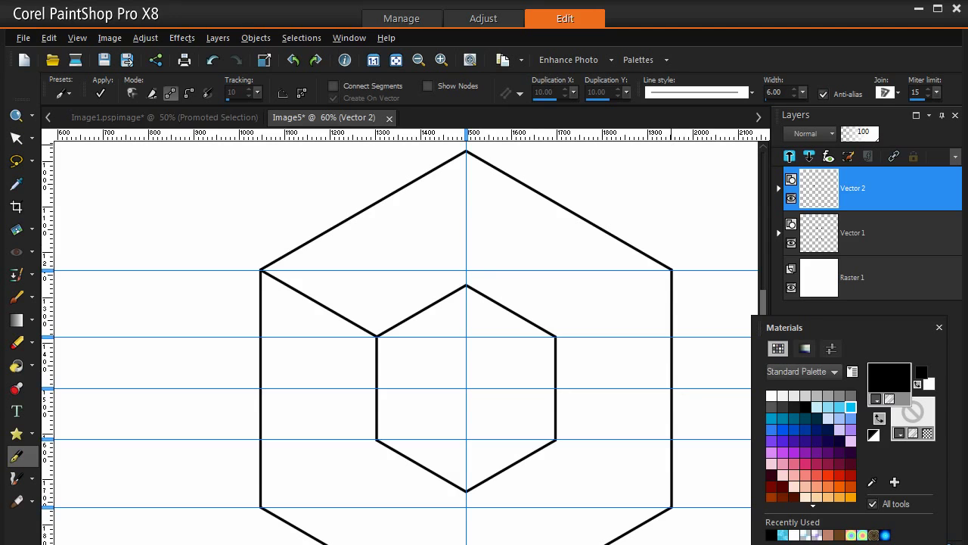
click(103, 91)
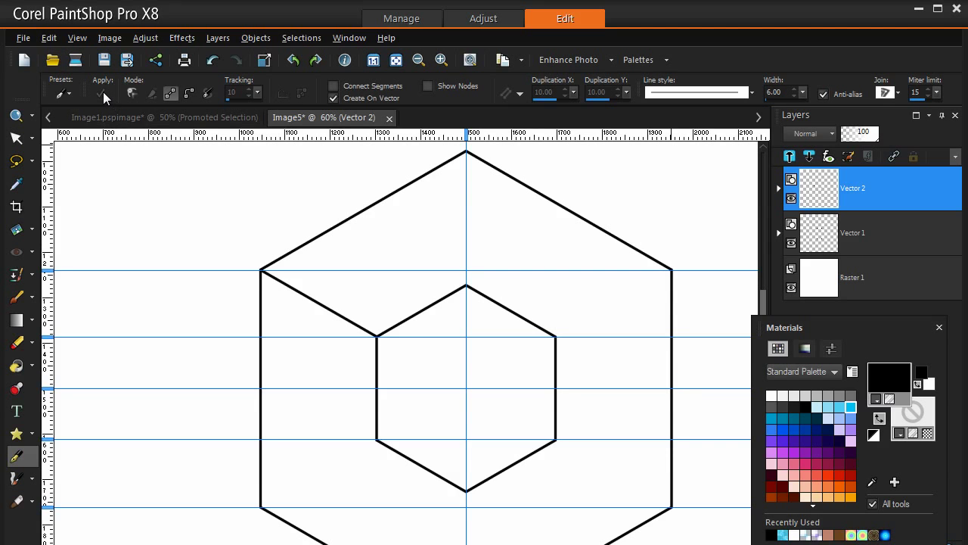
click(672, 271)
click(557, 338)
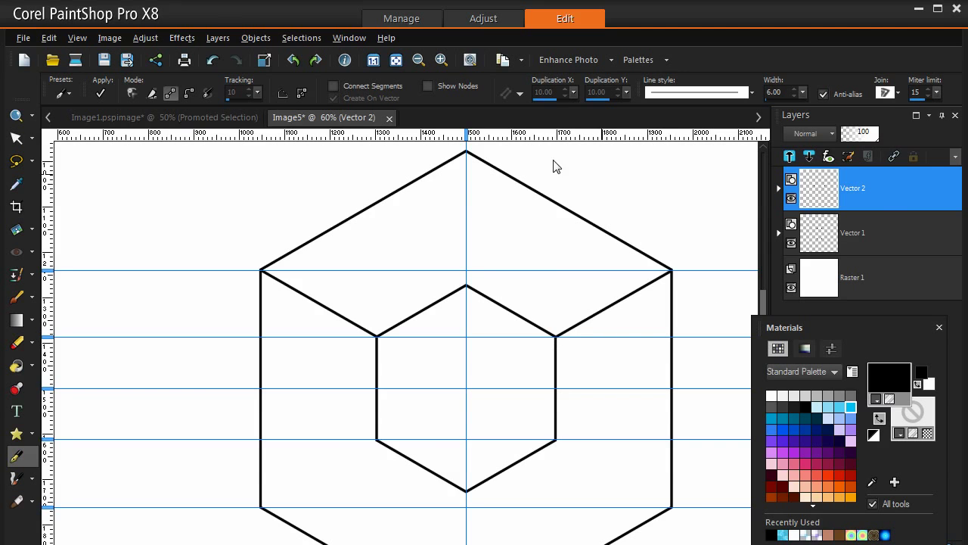
click(100, 93)
Draw a vertical line linking the inner and outer hexagons' bottom corners.
drag(765, 303, 763, 318)
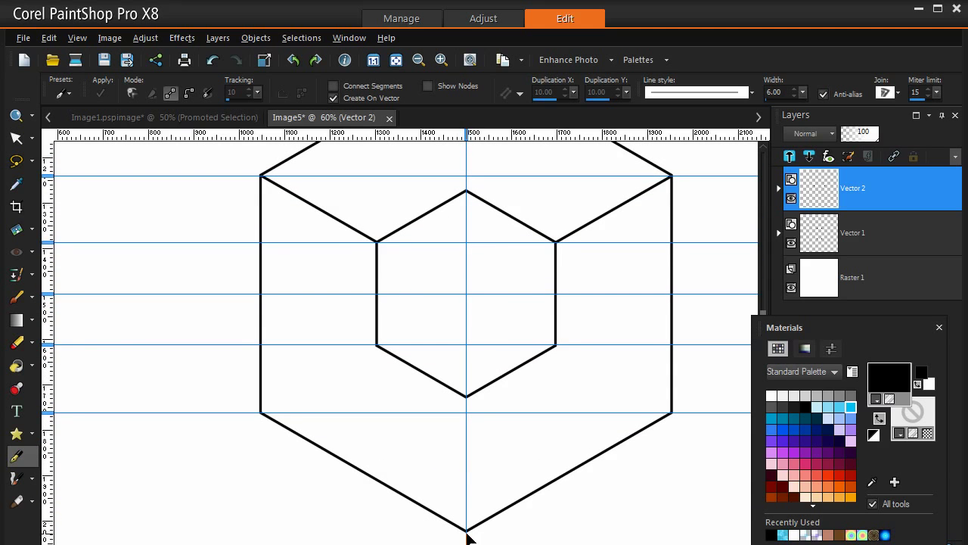
drag(466, 452, 467, 396)
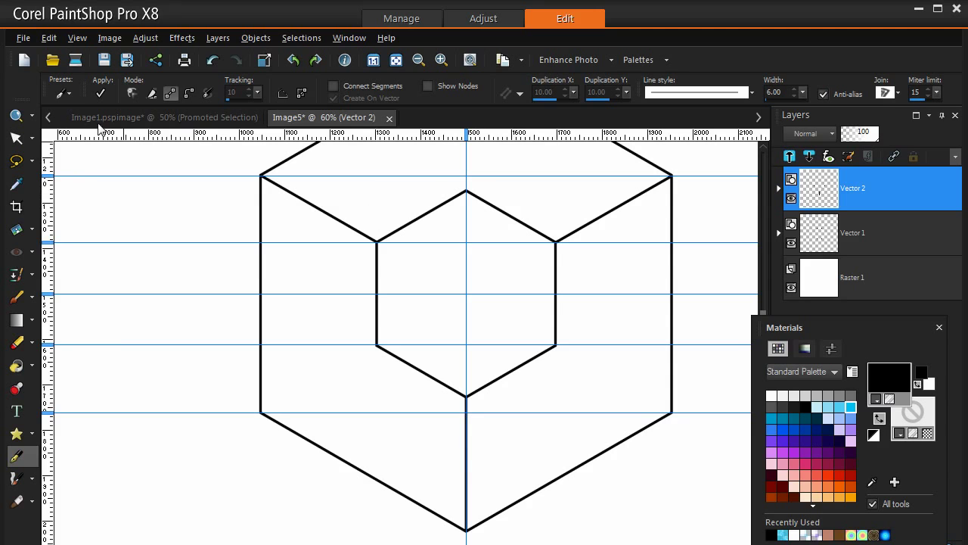
click(103, 92)
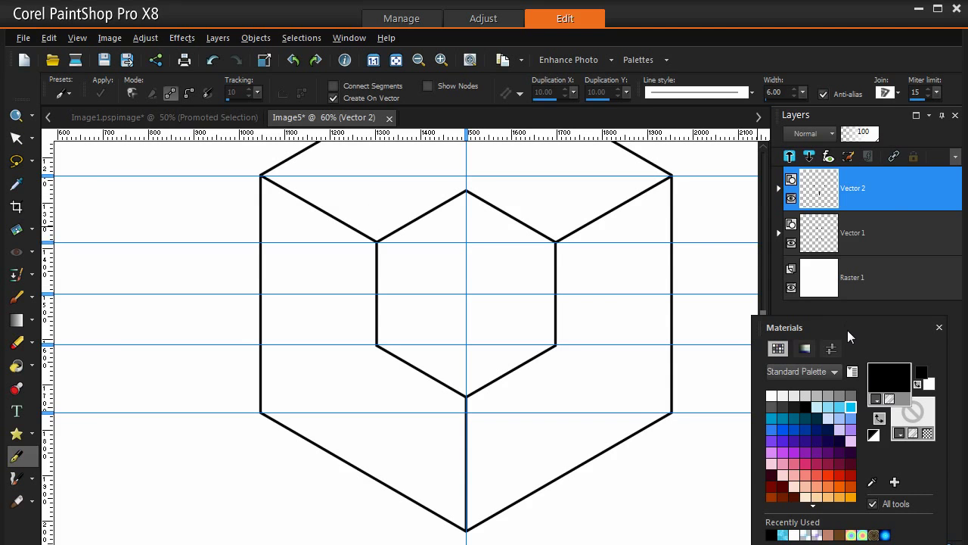
drag(809, 322, 855, 327)
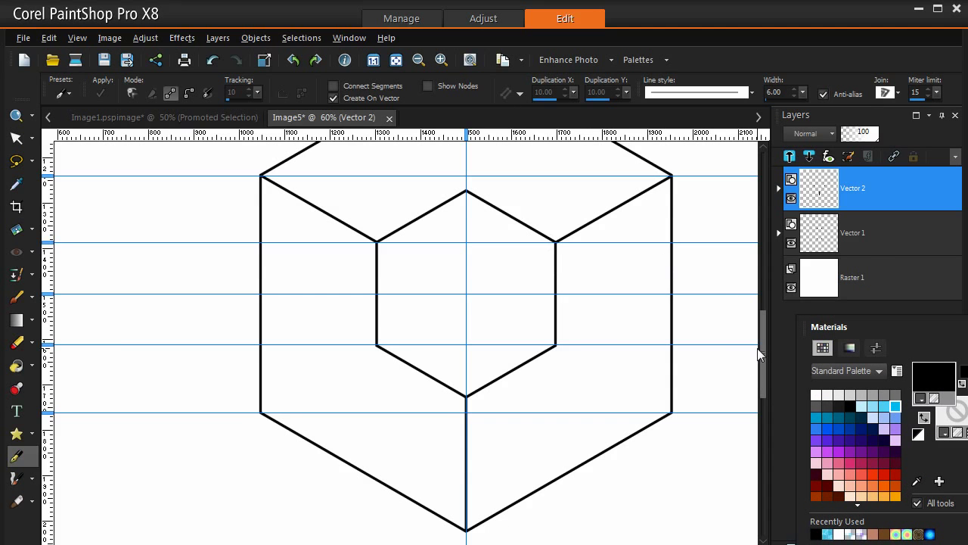
Draw three pen lines into the inner hexagon's centre from its top, lower-right and lower-left corners.
drag(760, 350, 761, 346)
scroll(681, 342, up, 2)
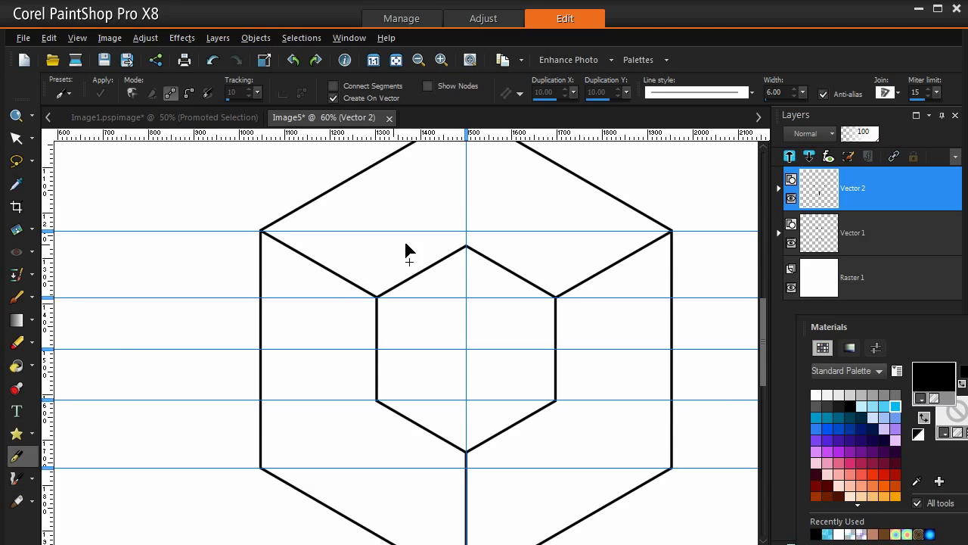
click(466, 247)
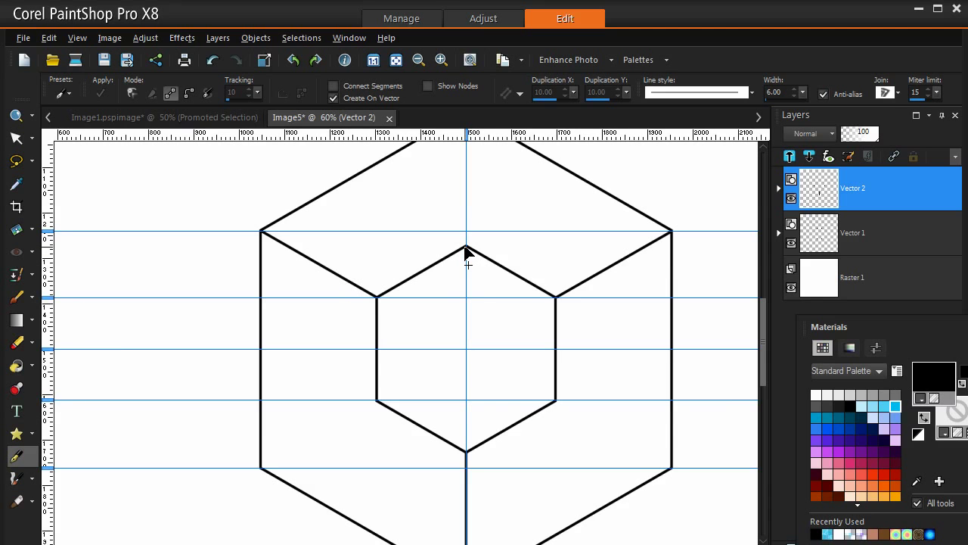
click(467, 349)
click(101, 94)
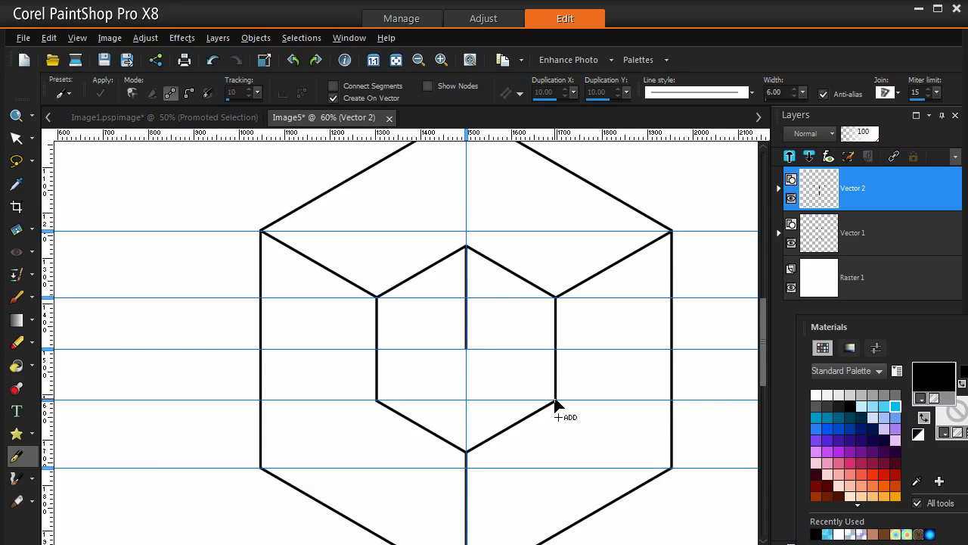
drag(553, 400, 471, 353)
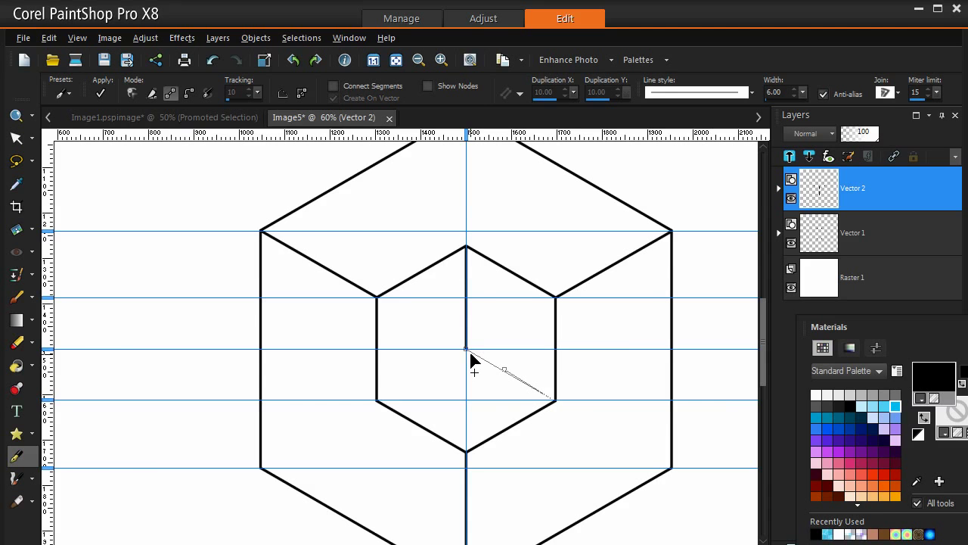
click(101, 92)
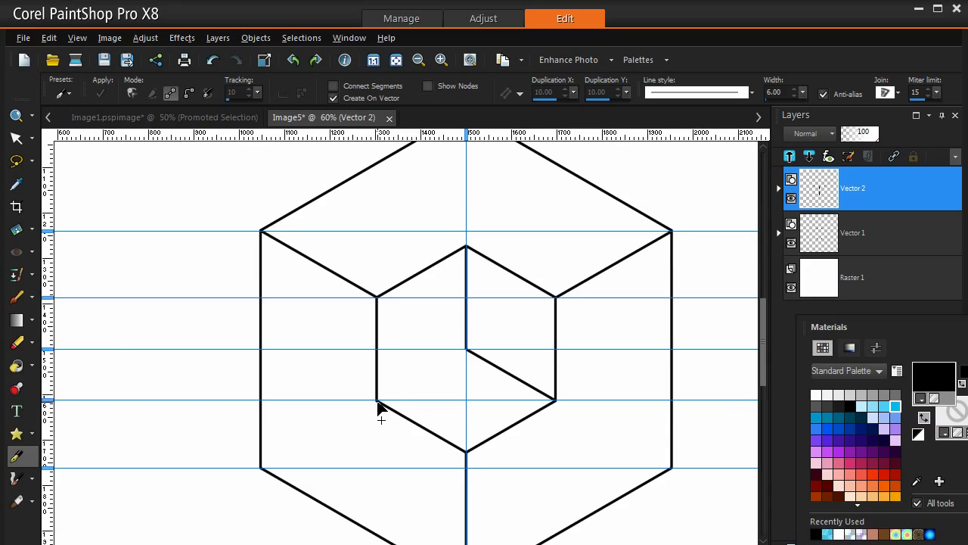
drag(377, 401, 466, 350)
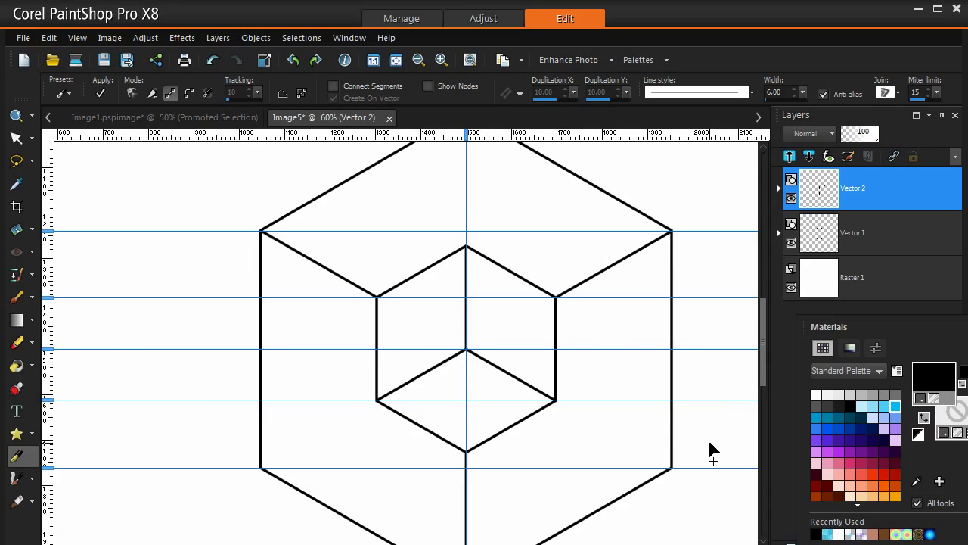
click(101, 94)
Hide the blue guide lines from the View menu.
click(78, 37)
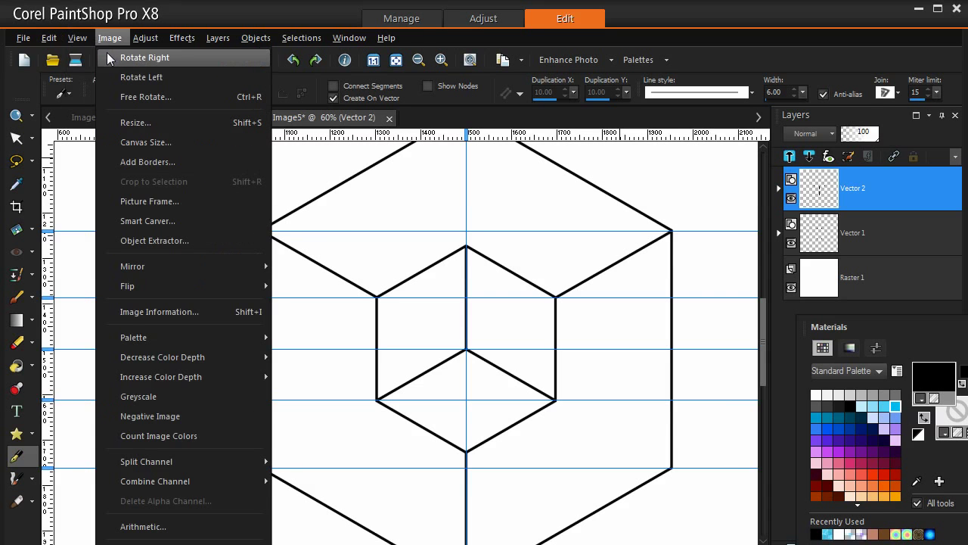
mouse_move(79, 39)
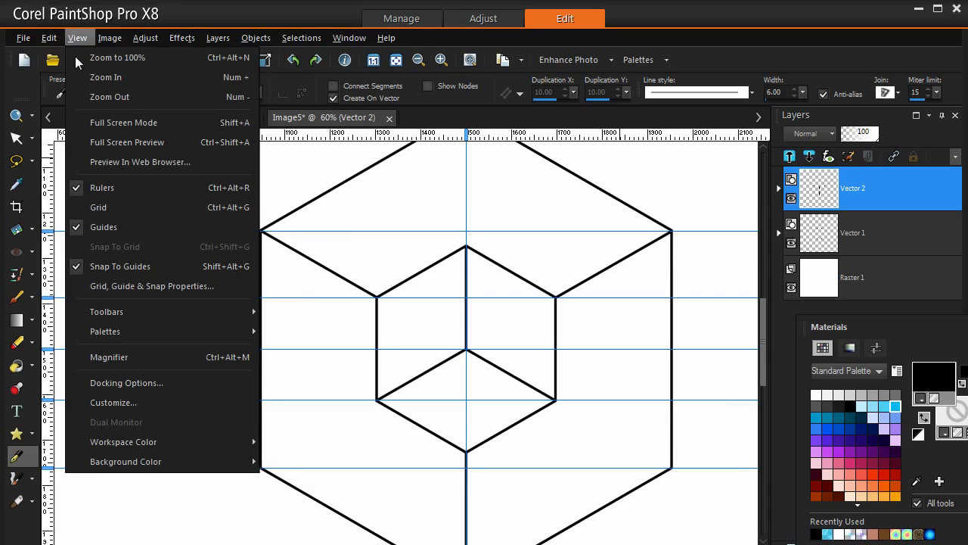
click(121, 227)
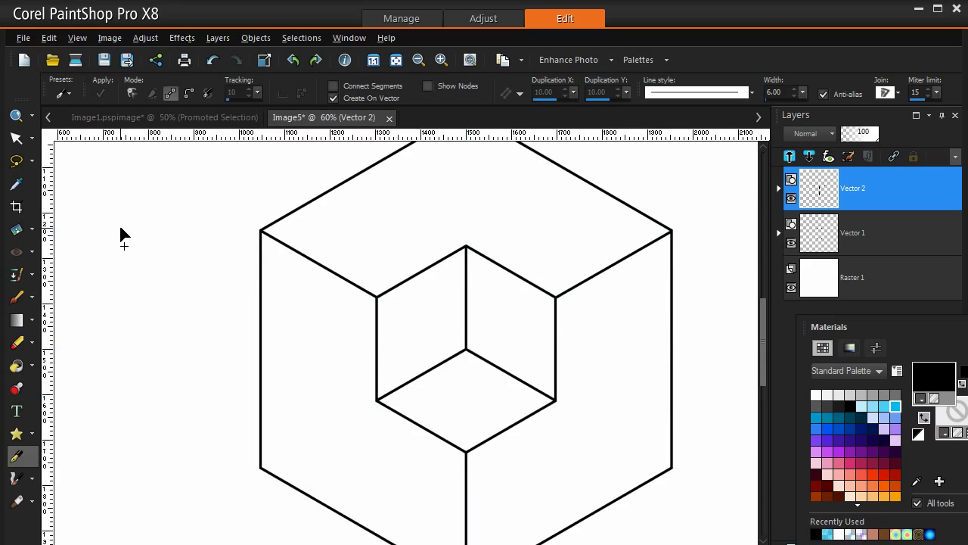
Zoom out from 60% to 30% so the whole cube is visible.
click(15, 115)
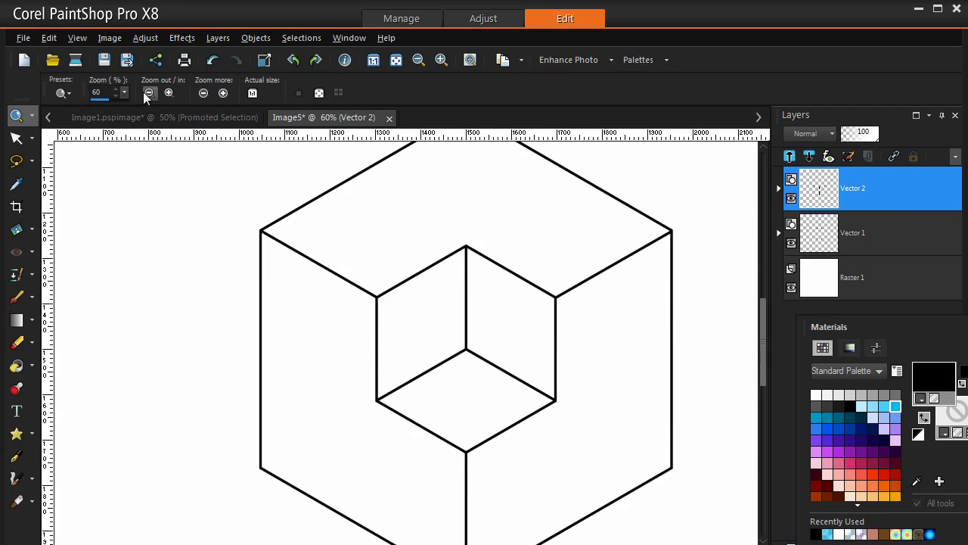
click(149, 93)
click(149, 92)
click(149, 92)
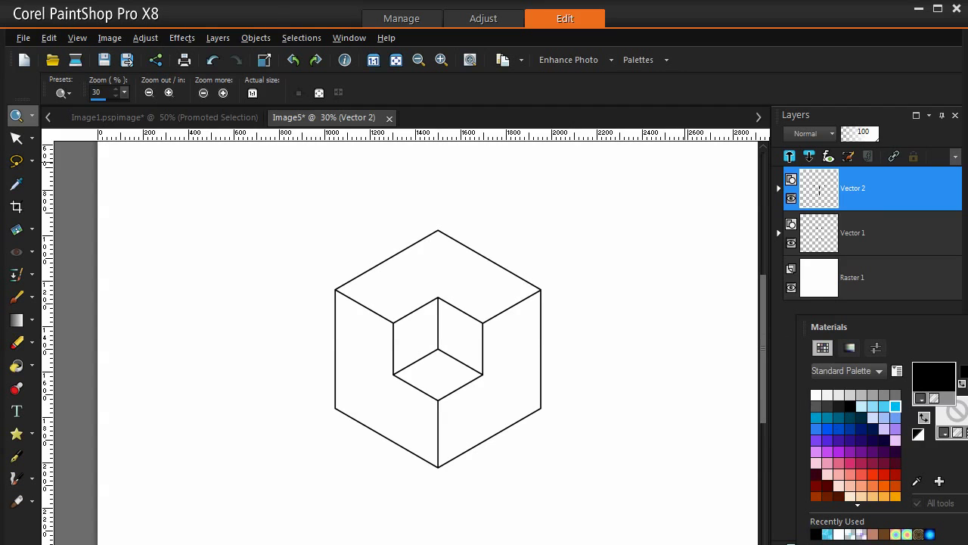
Glance at the finished blue cube in Image1, then return to the line drawing in Image5.
click(91, 117)
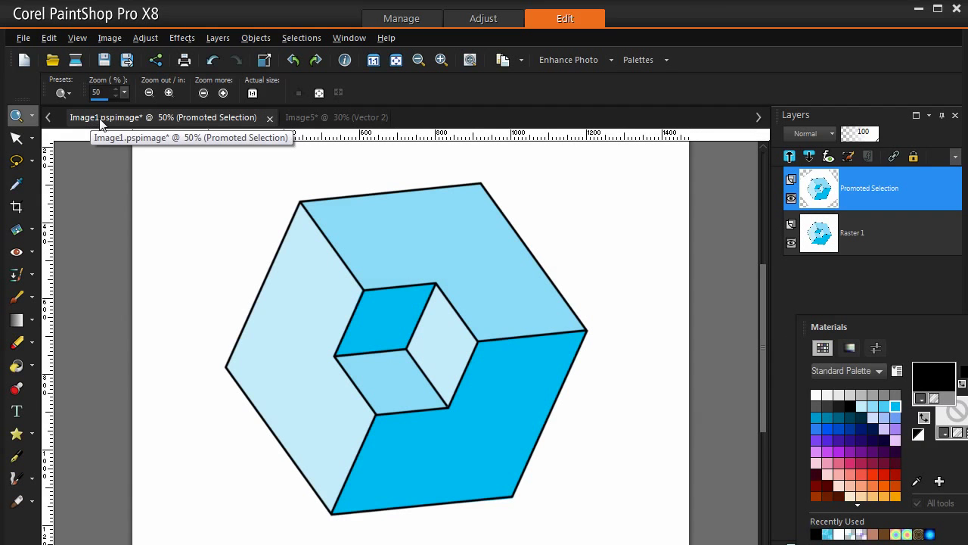
click(310, 121)
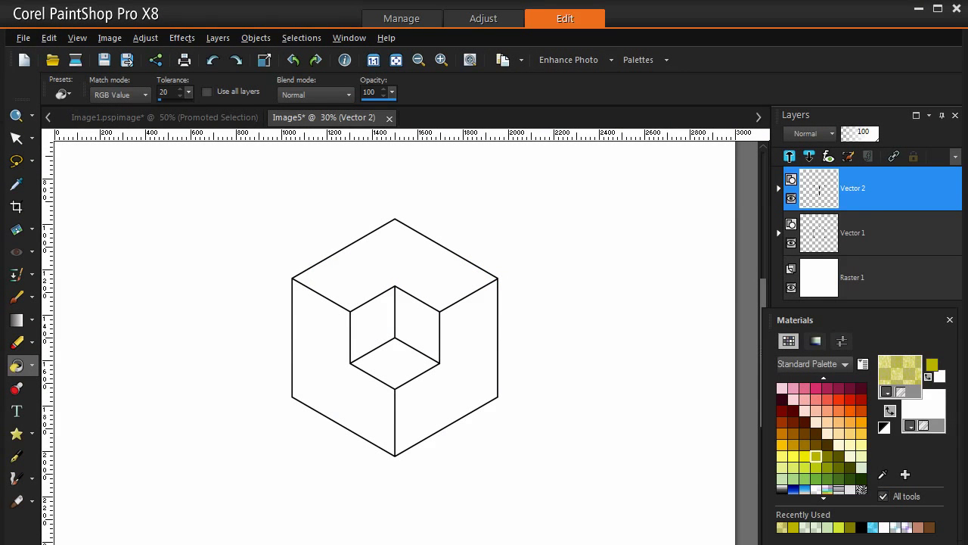
Briefly hide and reshow the Vector 1 and Vector 2 layers to check their lines.
mouse_move(828, 209)
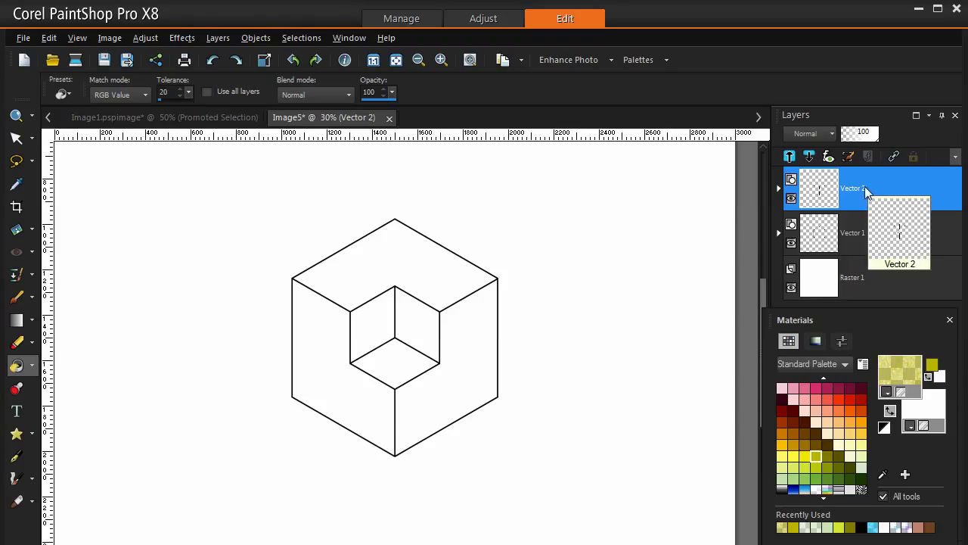
click(791, 242)
click(792, 242)
click(790, 199)
click(791, 199)
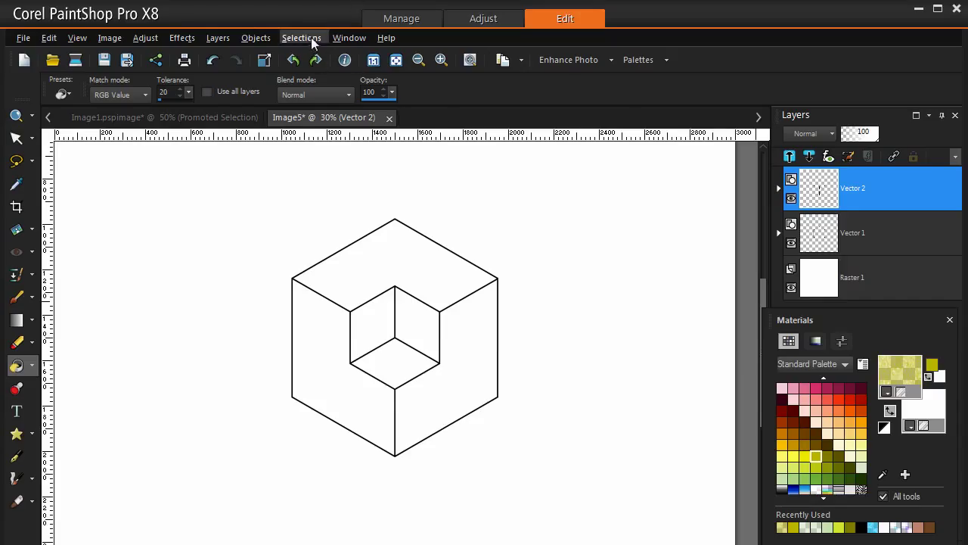
Merge Vector 2 down into Vector 1 and make a selection from the vector object.
right_click(912, 192)
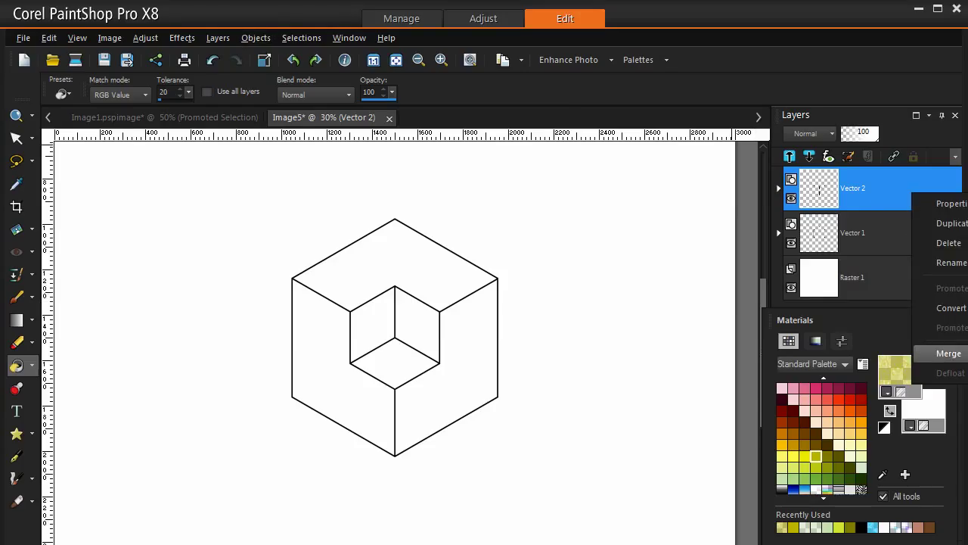
click(938, 353)
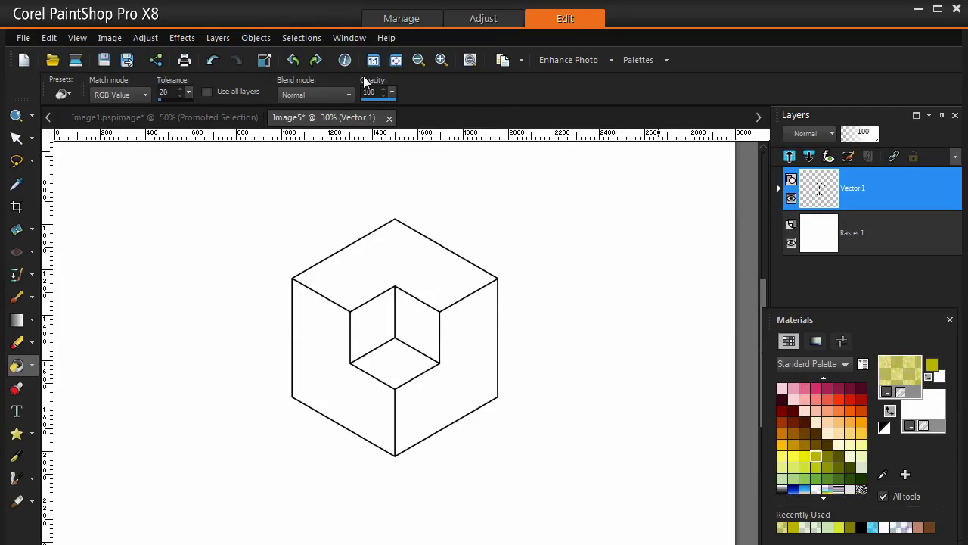
click(302, 38)
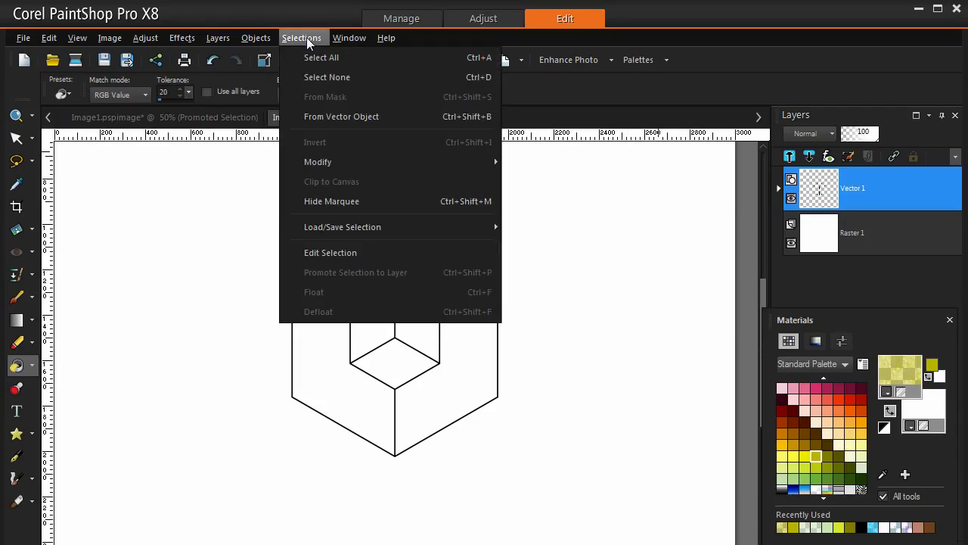
click(381, 117)
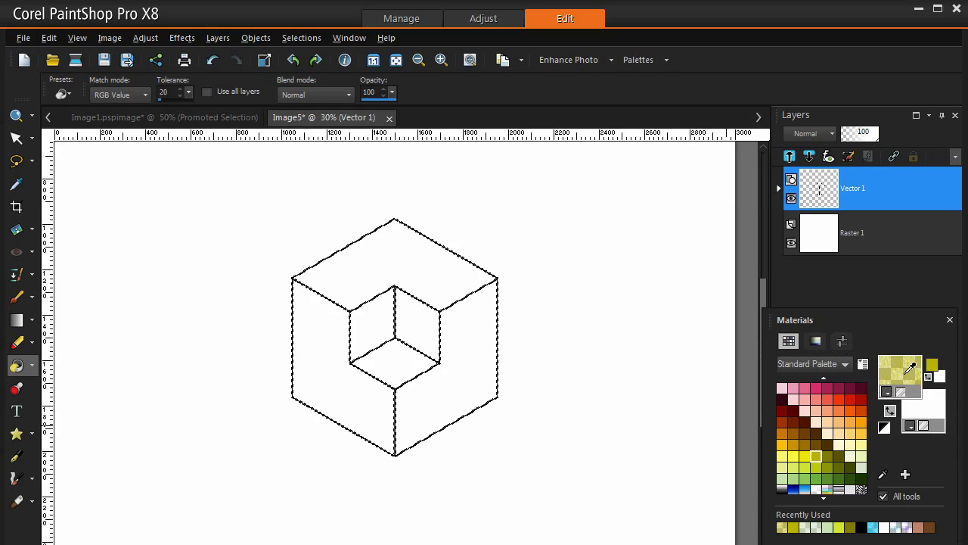
click(910, 367)
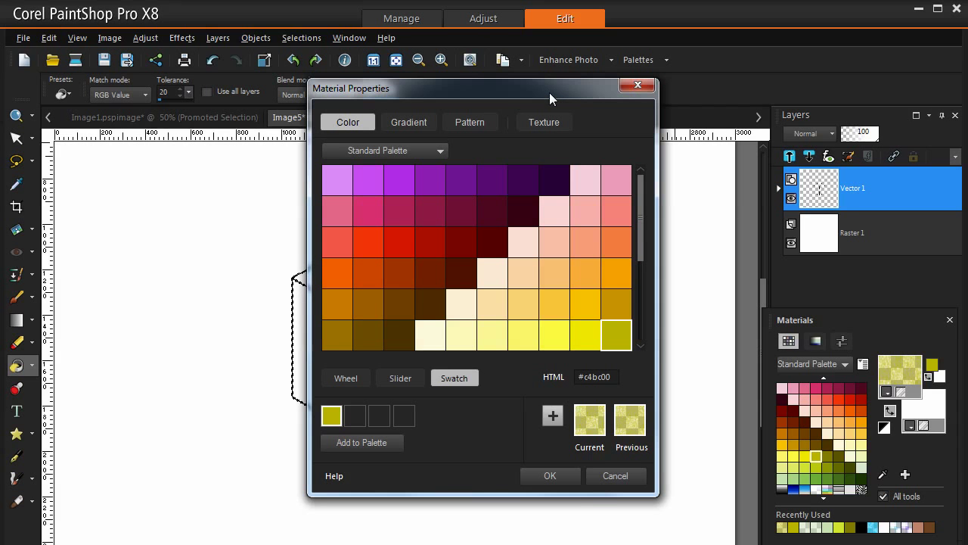
click(540, 126)
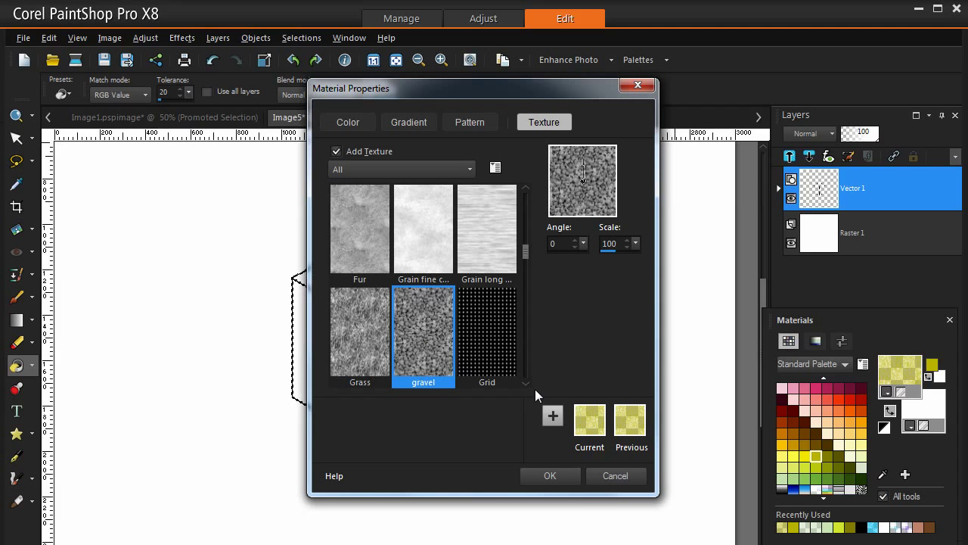
scroll(531, 384, down, 2)
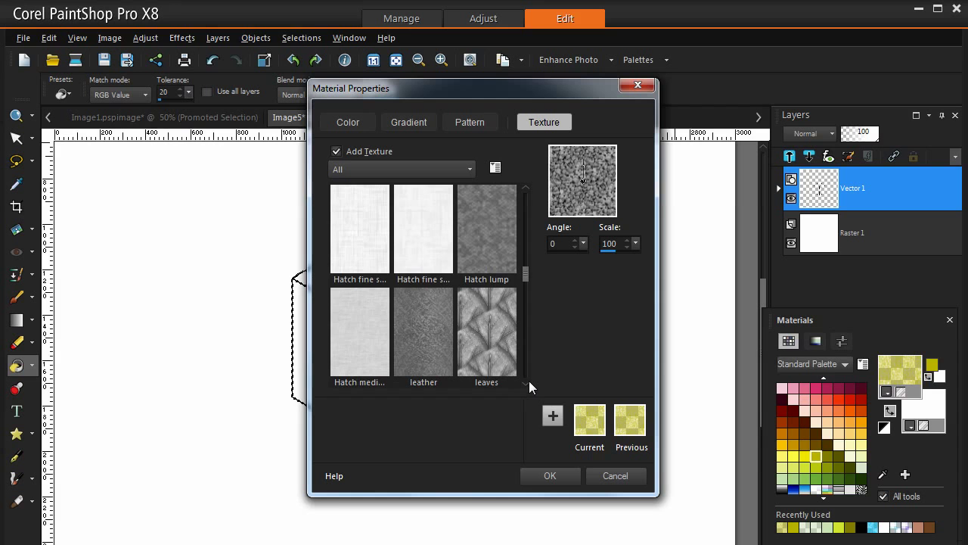
click(529, 382)
click(528, 382)
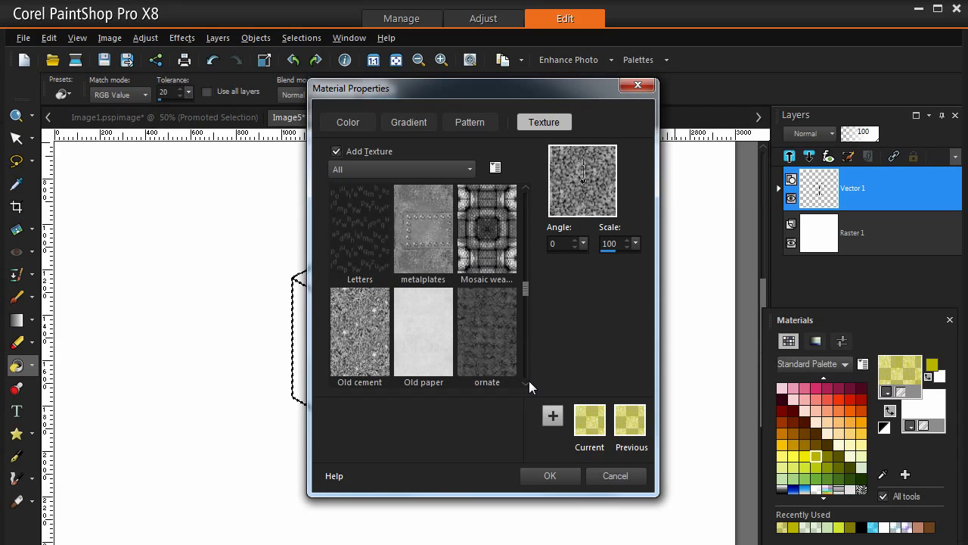
click(497, 233)
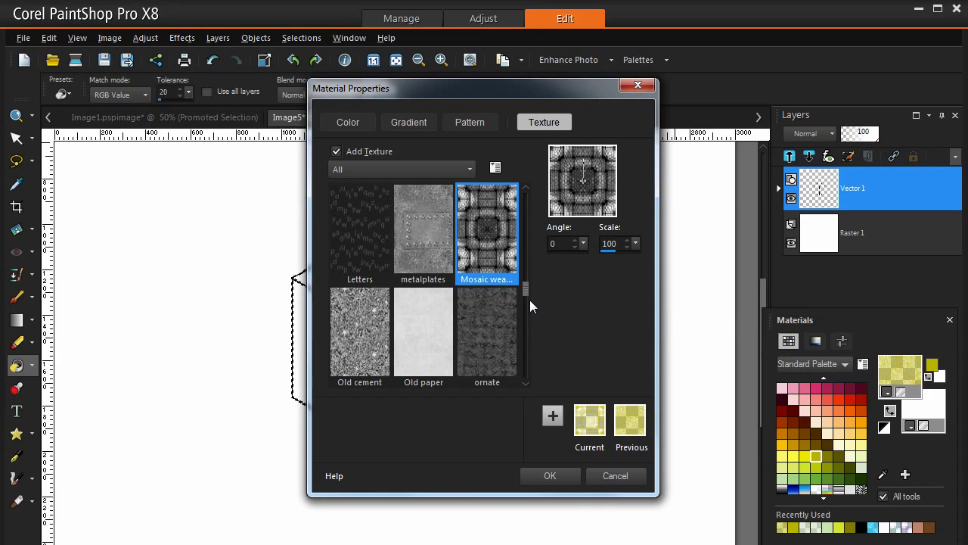
scroll(526, 288, up, 1)
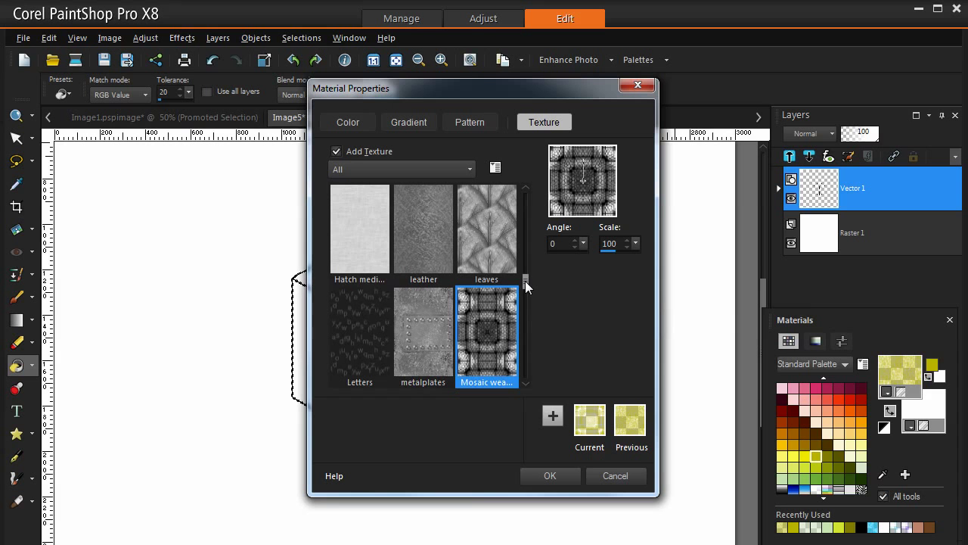
click(525, 188)
click(525, 188)
click(525, 189)
click(439, 241)
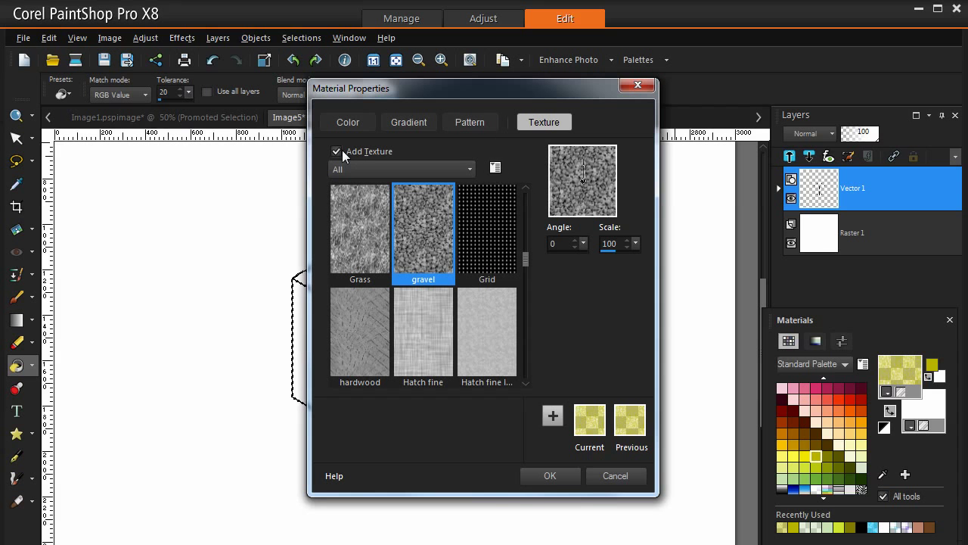
click(557, 474)
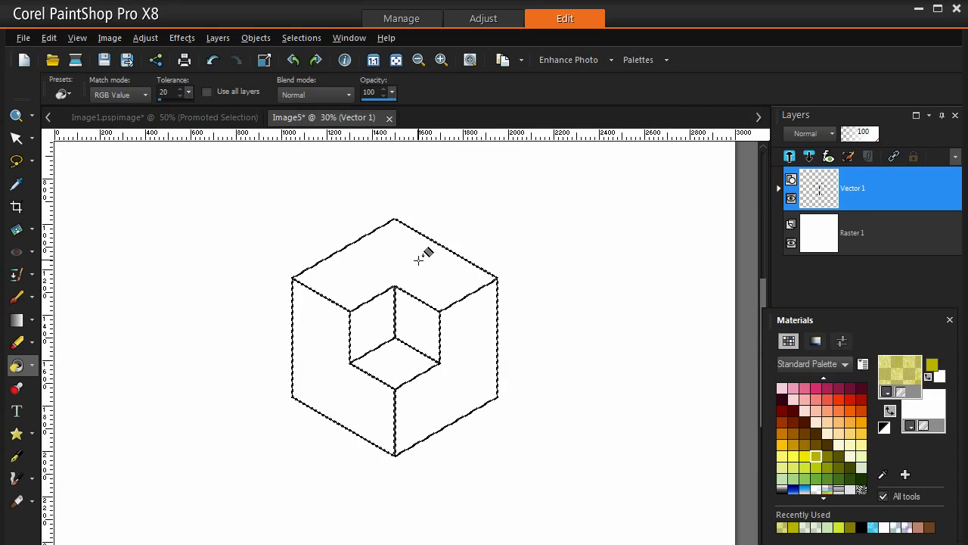
Promote the selection to a layer and flood-fill the top face and inner floor with yellow-green gravel.
key(ctrl+shift+p)
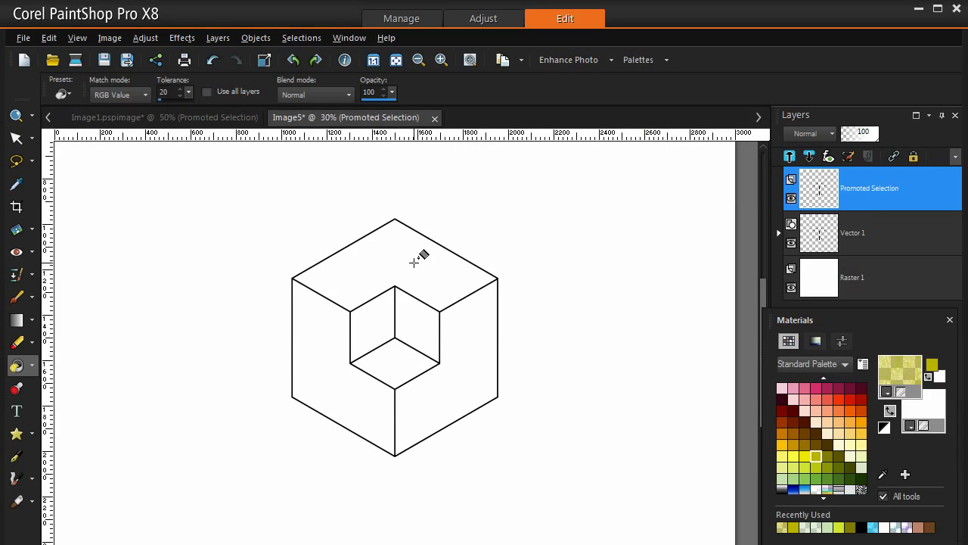
click(415, 262)
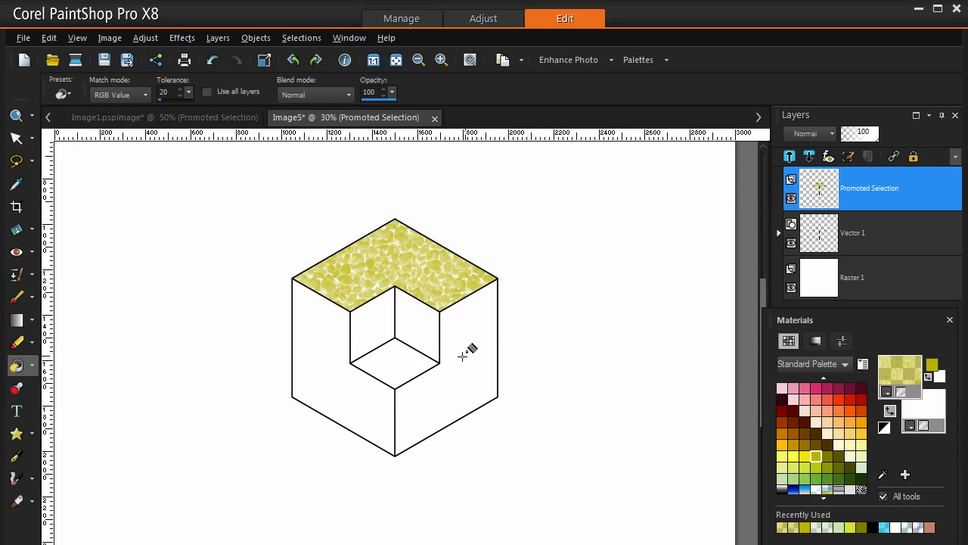
click(400, 360)
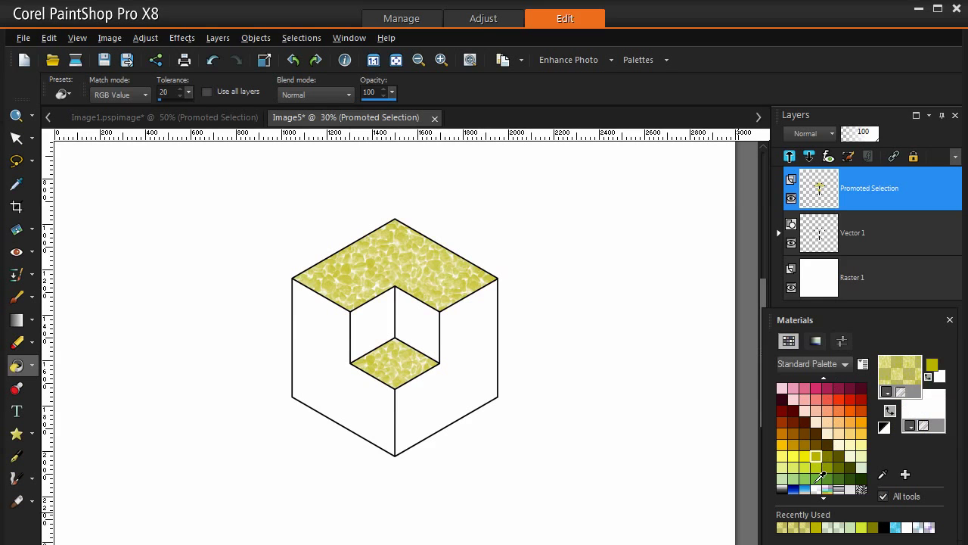
Set a gravel-textured yellow-green material and fill the left face and the notch's inner right wall.
click(805, 468)
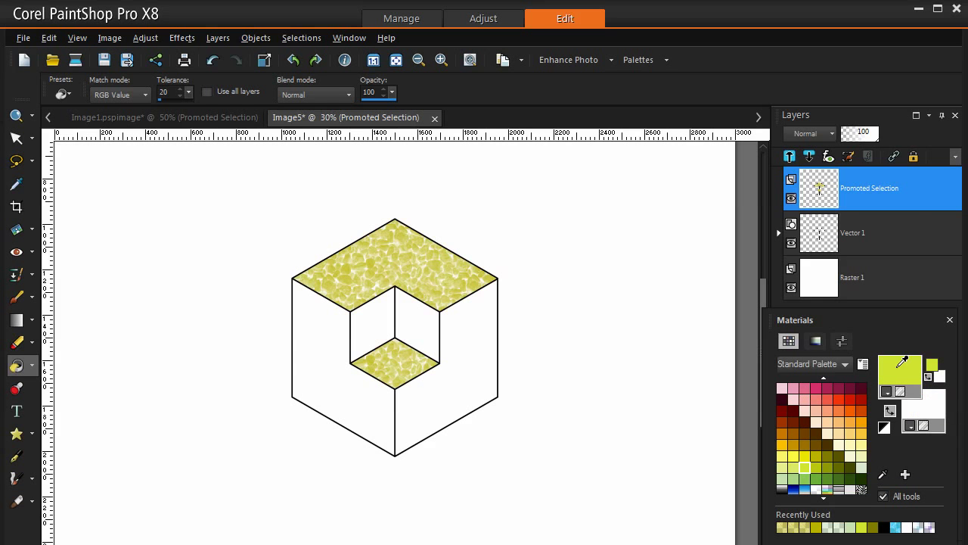
click(935, 359)
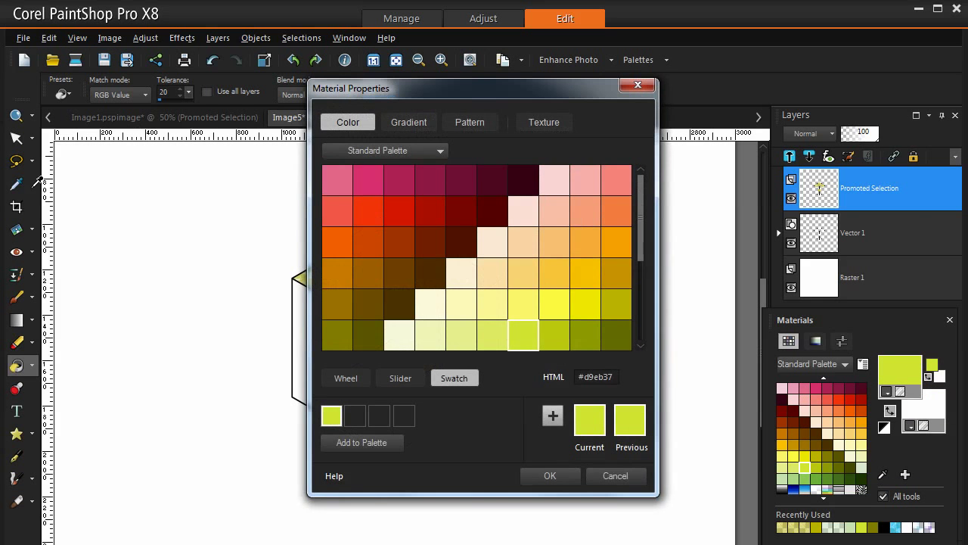
click(543, 124)
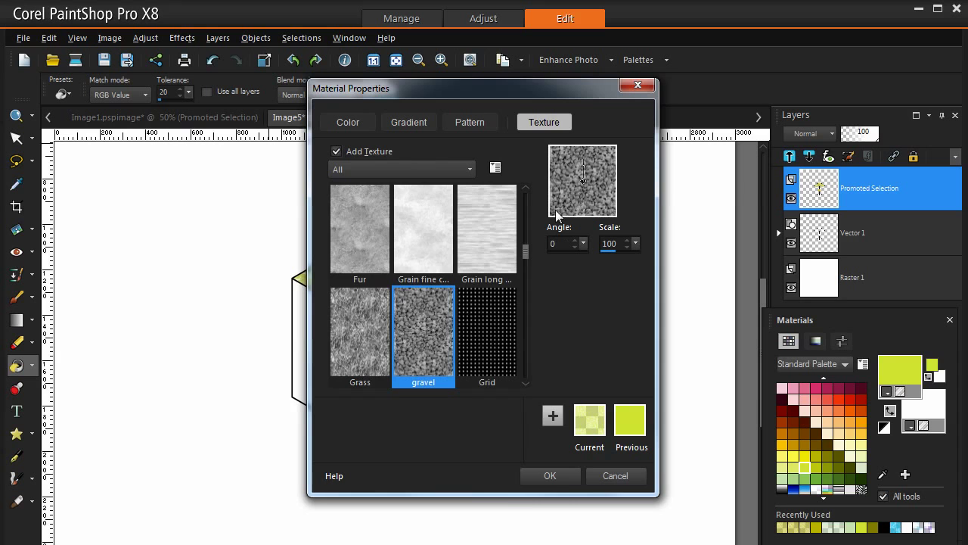
click(566, 478)
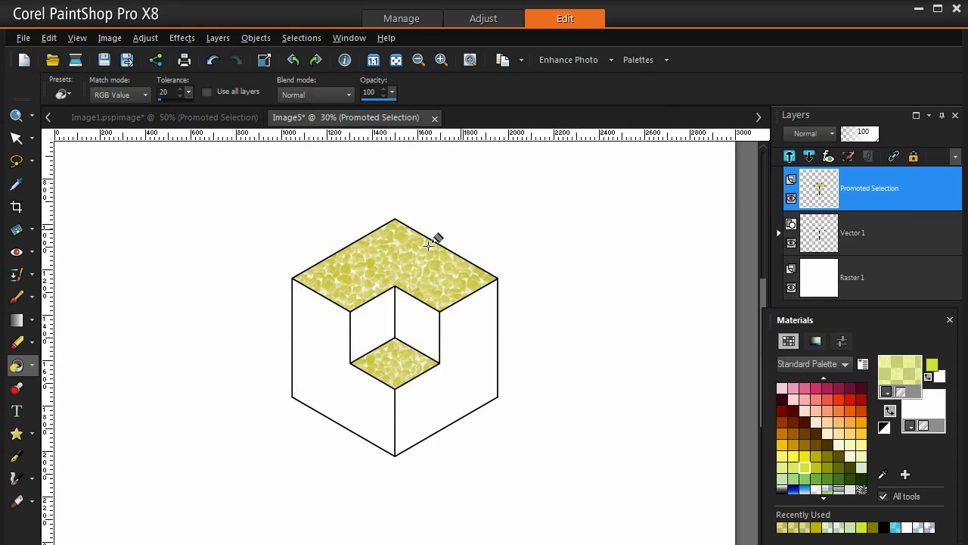
click(324, 330)
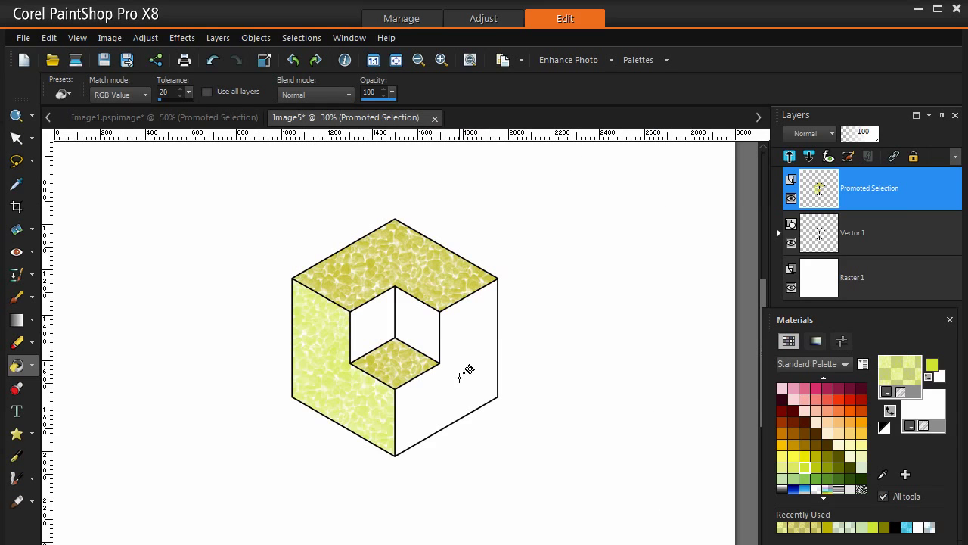
click(418, 319)
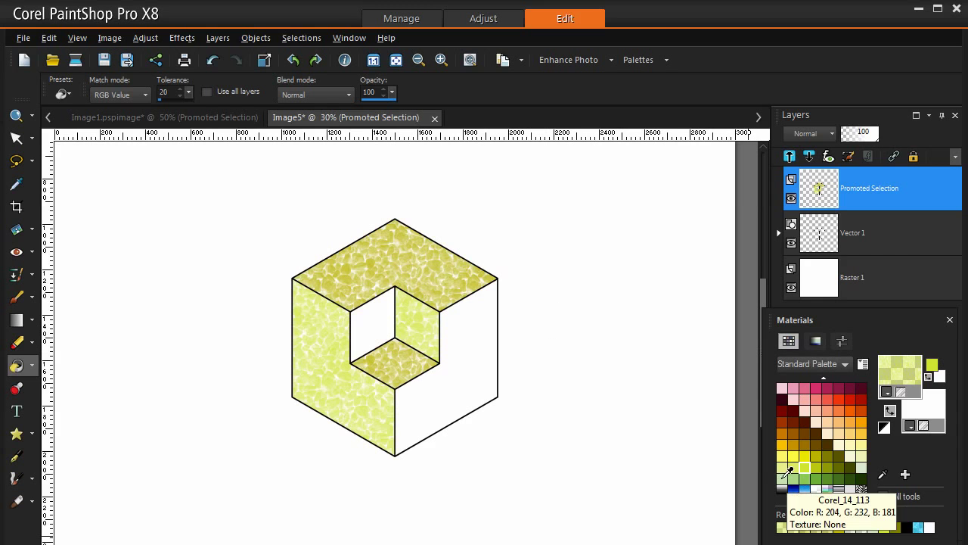
Set a pale green material with gravel texture and fill the notch's inner left wall and right face.
click(784, 476)
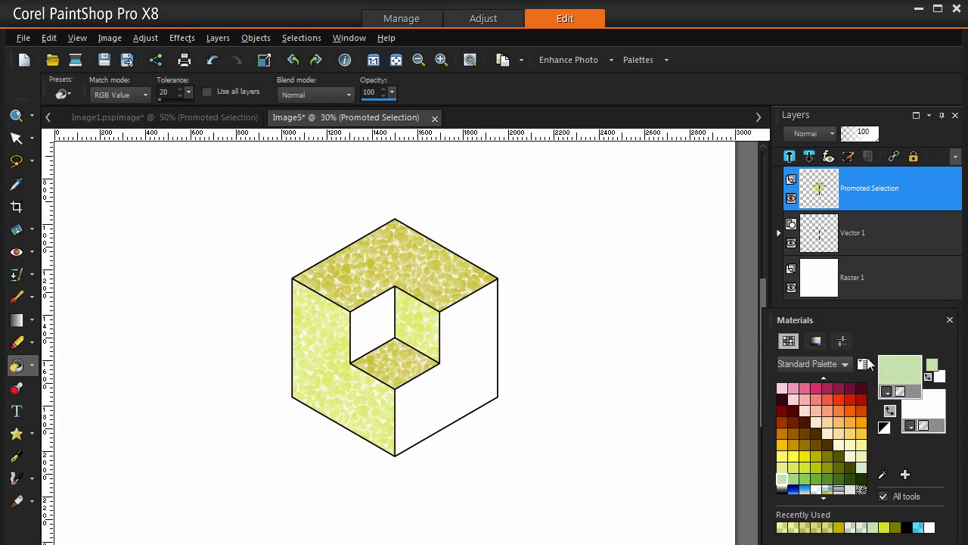
click(917, 366)
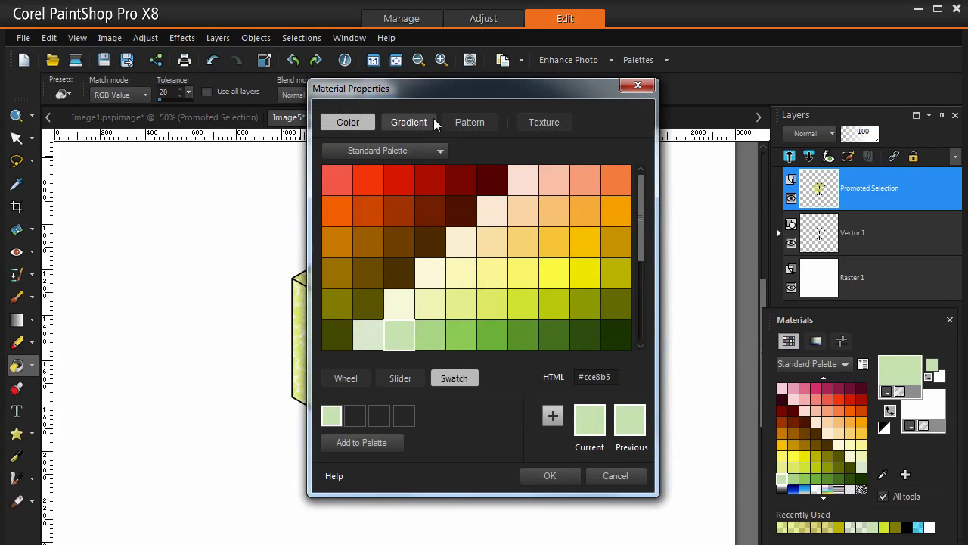
click(544, 123)
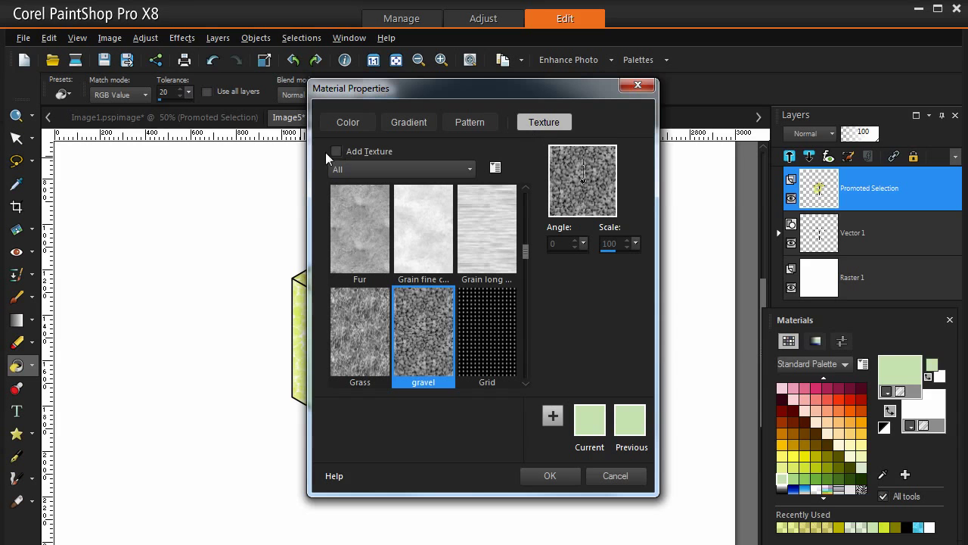
click(337, 151)
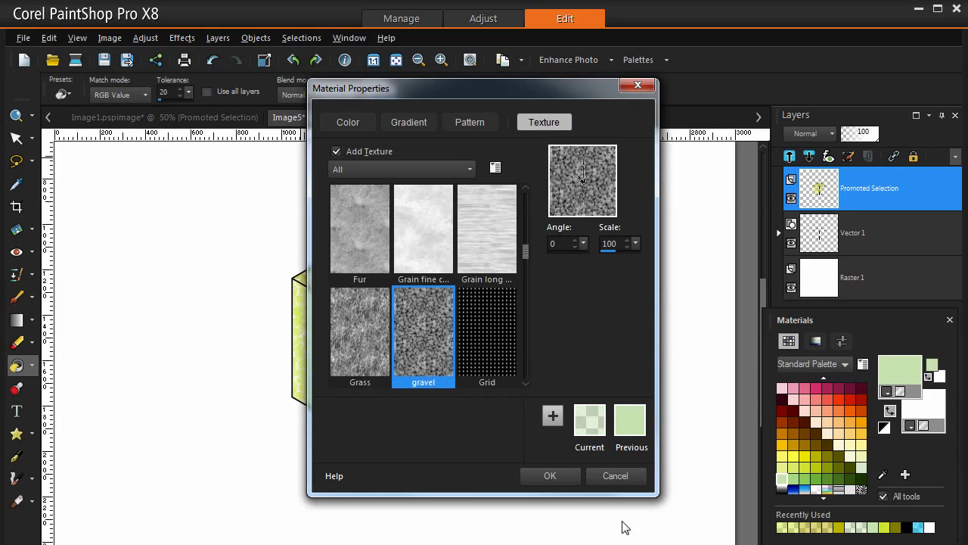
click(550, 476)
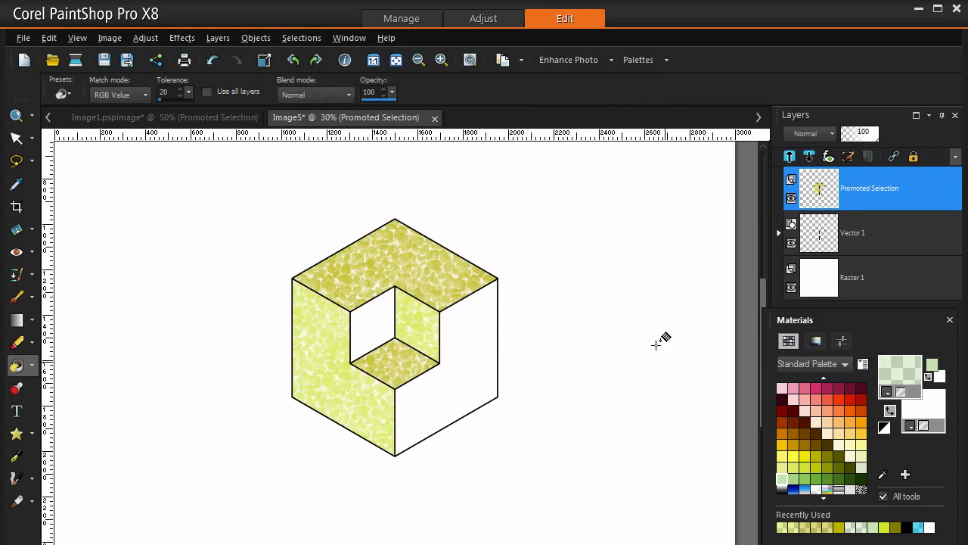
click(376, 319)
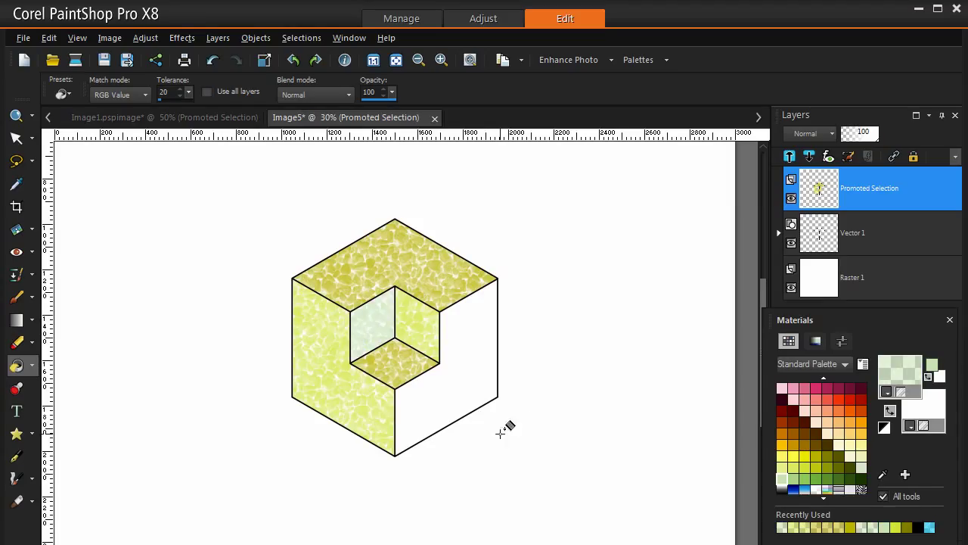
click(451, 397)
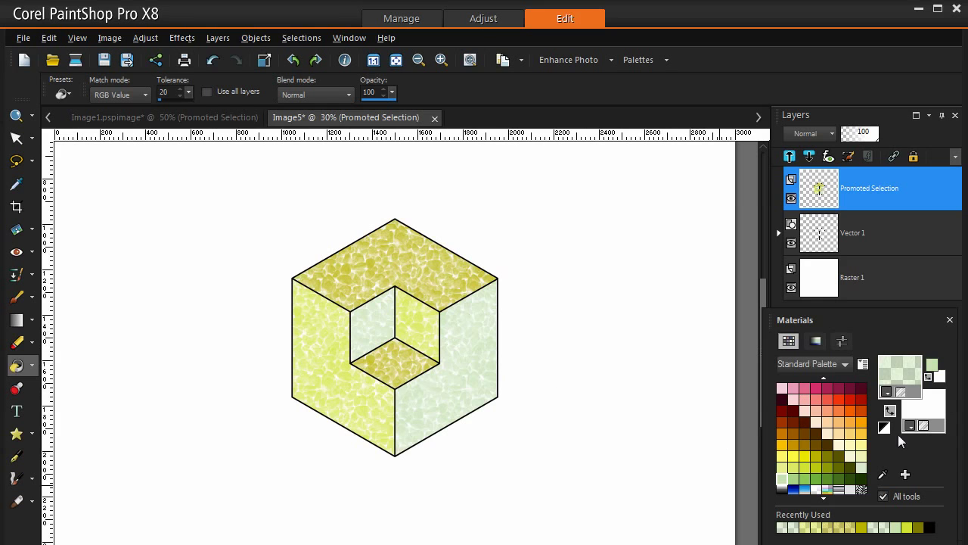
Fill the top face and notch floor orange, undoing a mistaken orange fill on the left face.
click(861, 422)
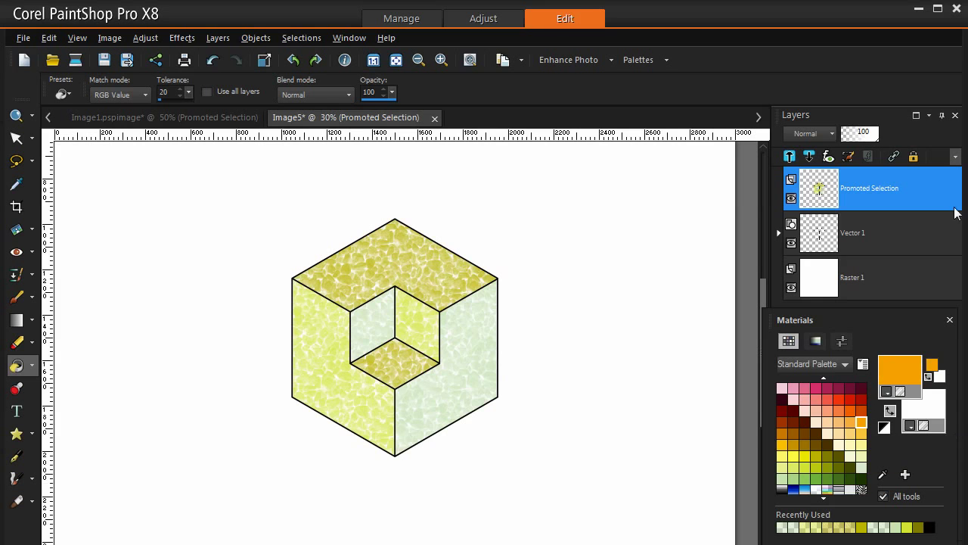
click(426, 266)
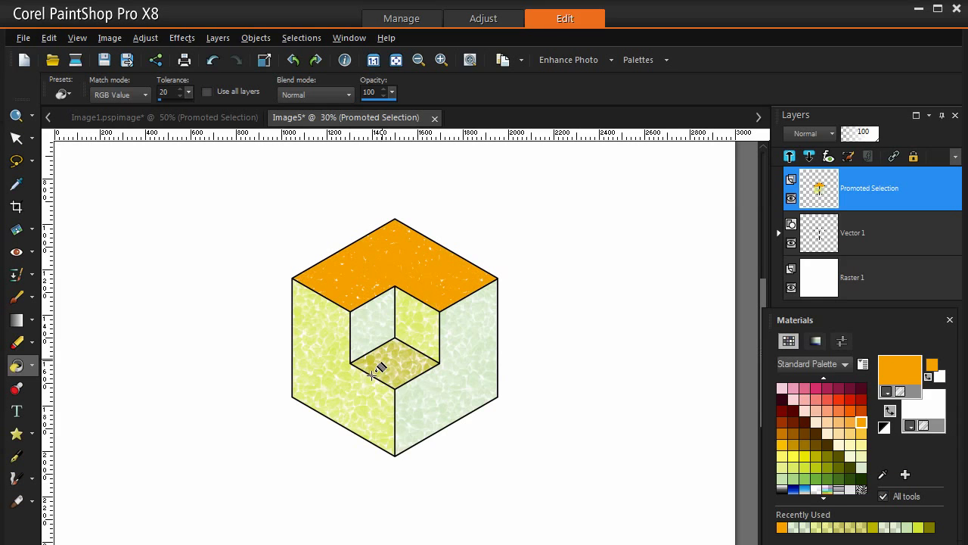
click(346, 401)
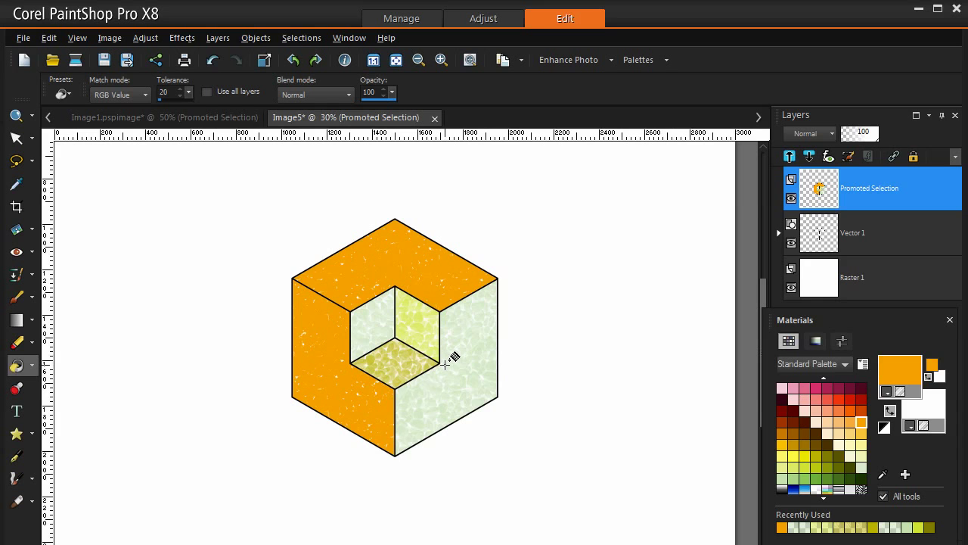
key(ctrl+z)
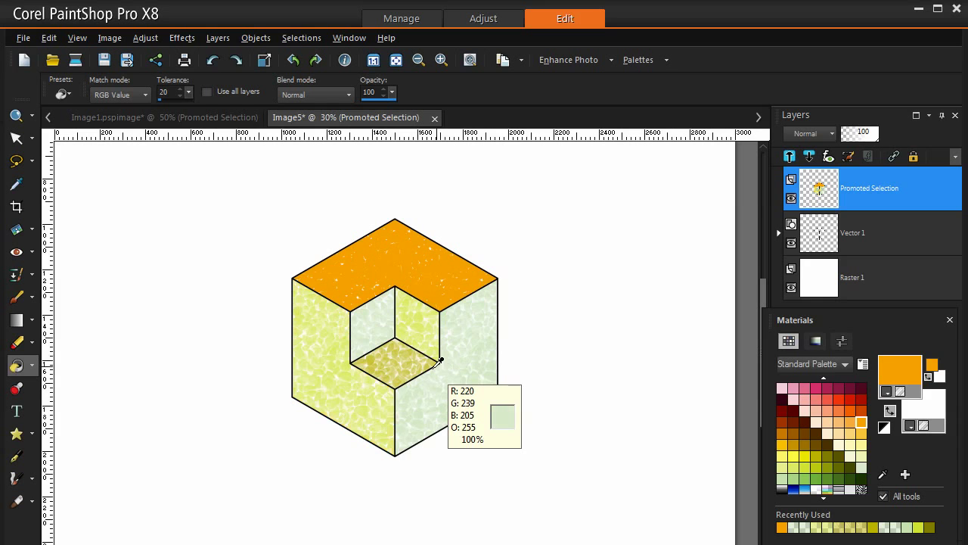
click(424, 369)
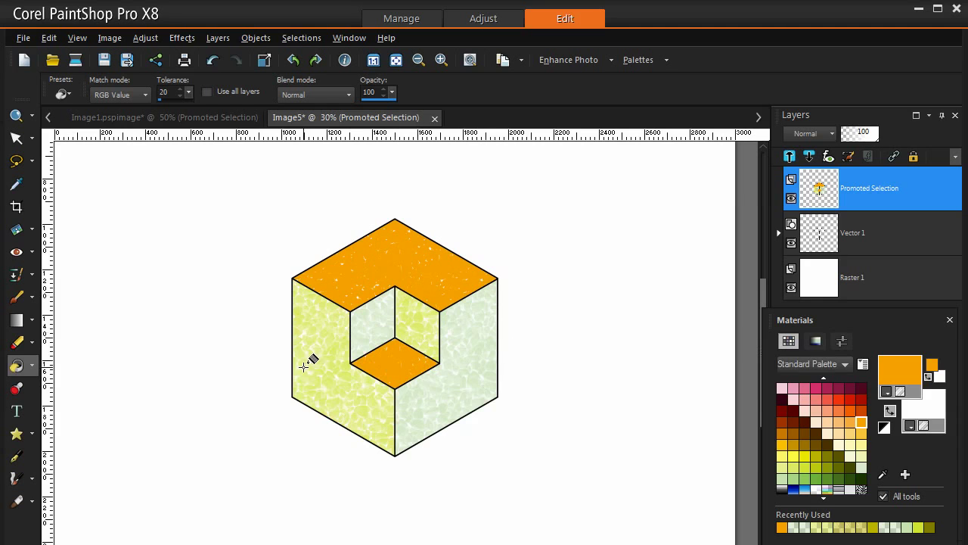
Fill the left face and inner right wall peach, and the inner left wall and right face pink.
click(829, 421)
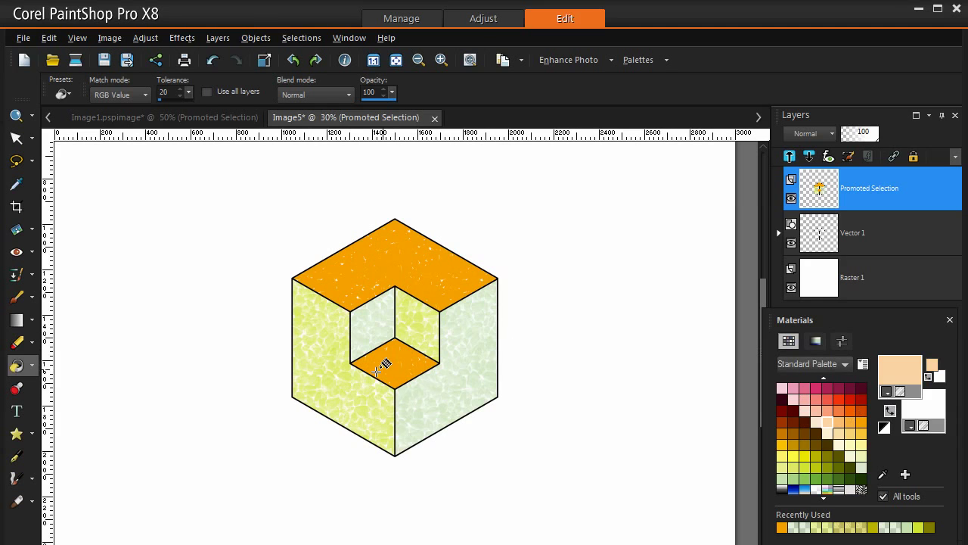
click(324, 359)
click(424, 333)
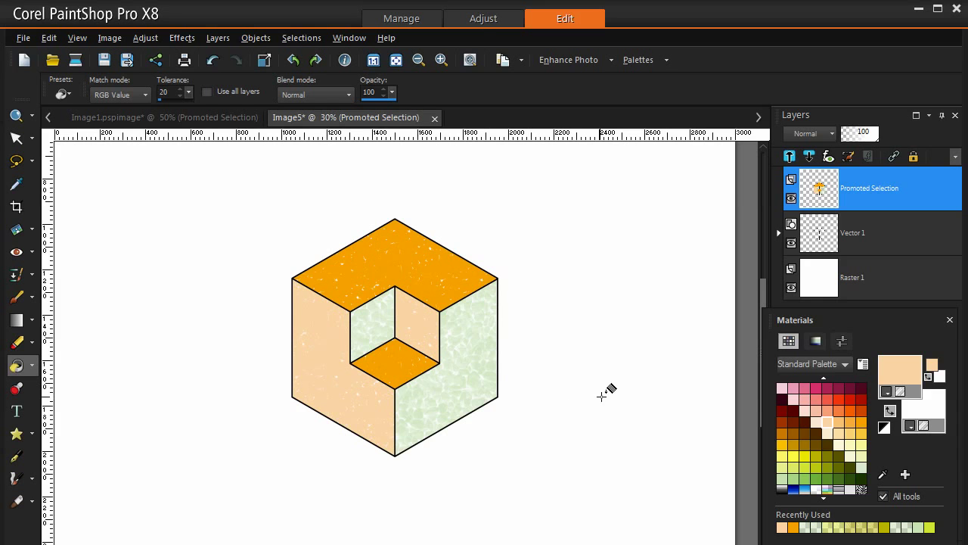
click(794, 388)
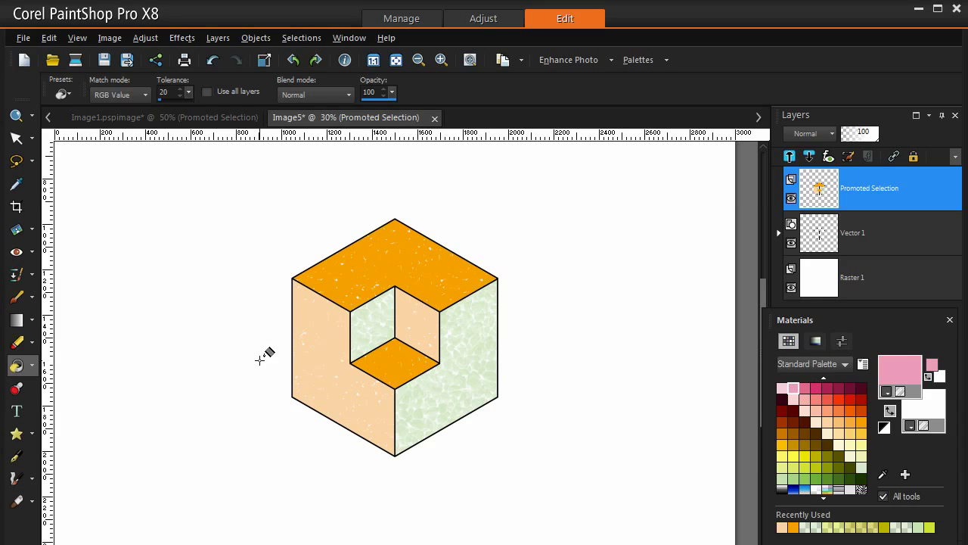
click(369, 321)
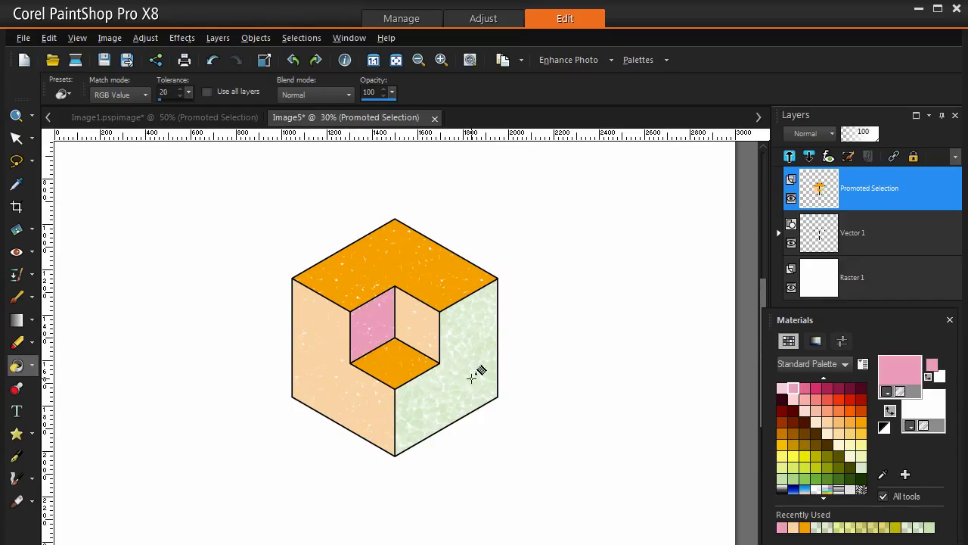
click(470, 378)
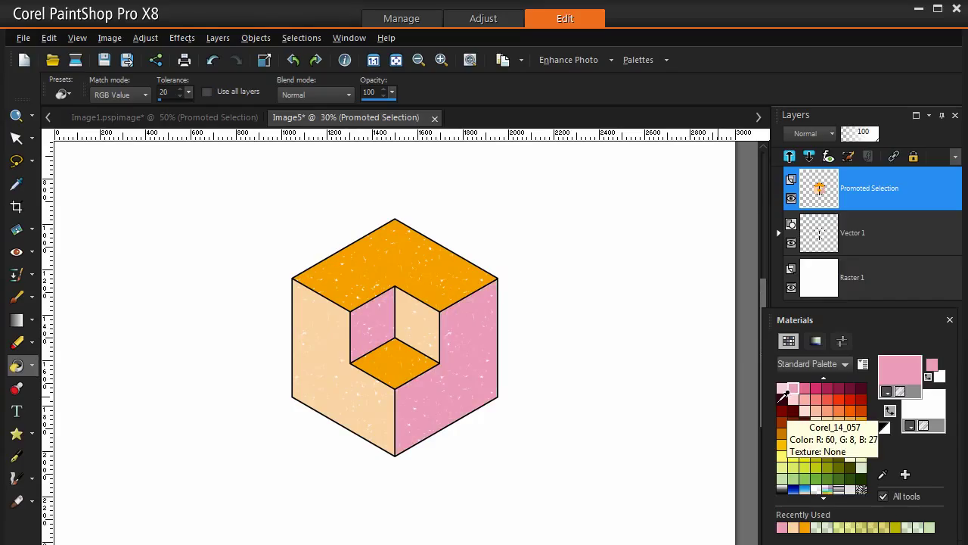